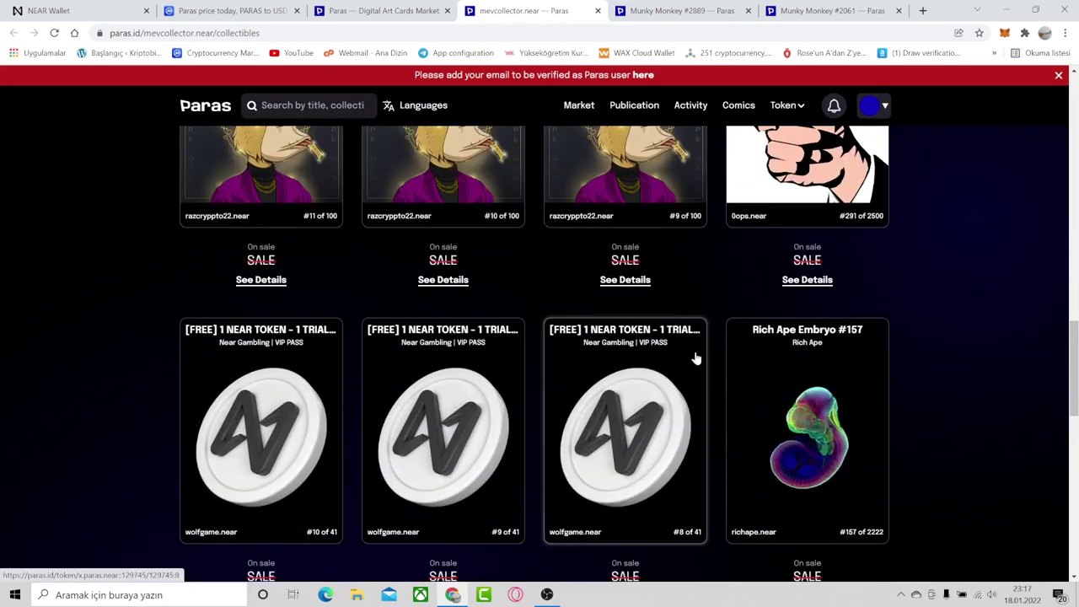
# - Examine the collectibles on the opened collector's profile, and close the profile when done
pyautogui.scroll(2, 665, 362)
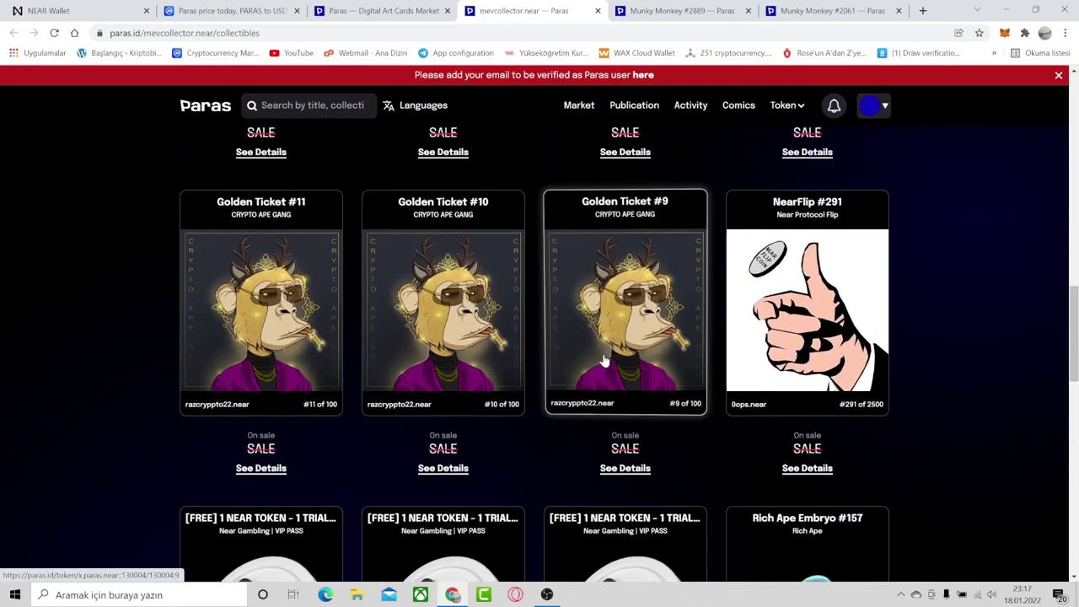
pyautogui.scroll(-10, 603, 359)
pyautogui.scroll(-6, 602, 359)
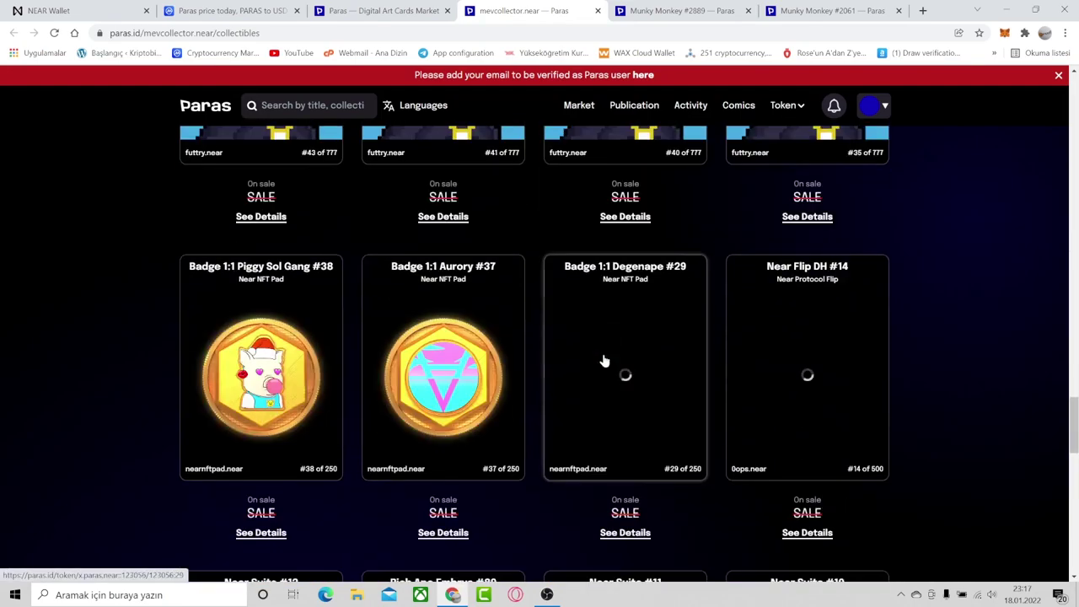
pyautogui.scroll(-6, 604, 366)
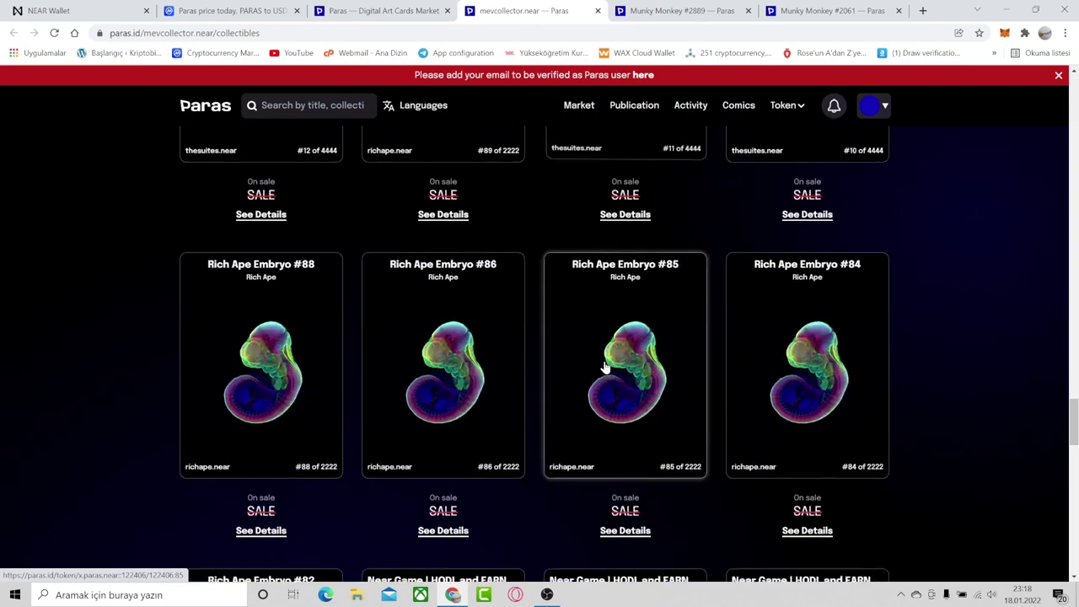
pyautogui.scroll(15, 604, 366)
pyautogui.scroll(-8, 604, 365)
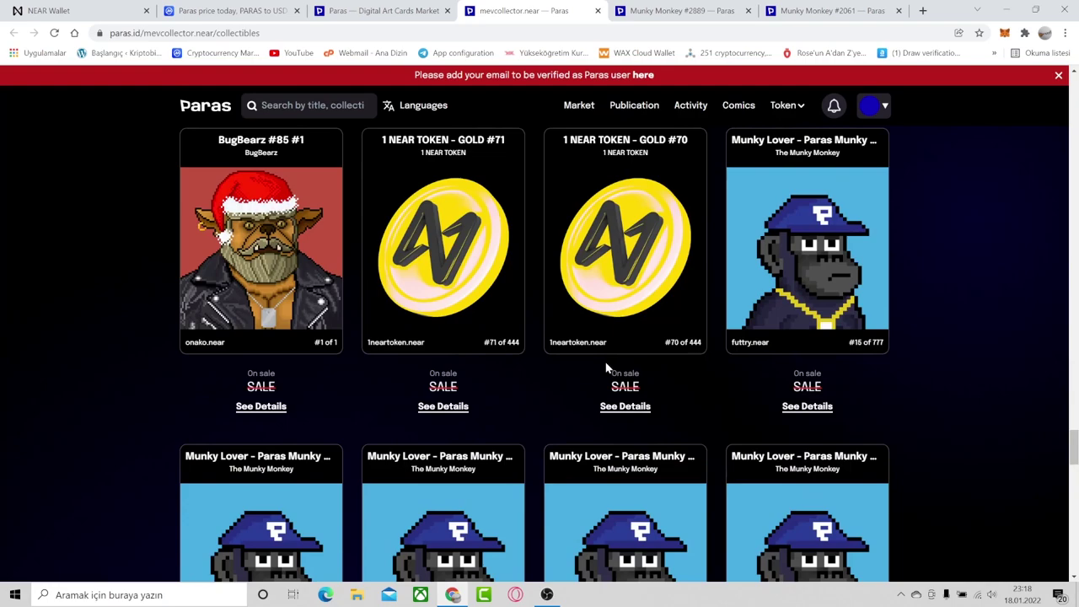
pyautogui.scroll(-5, 605, 368)
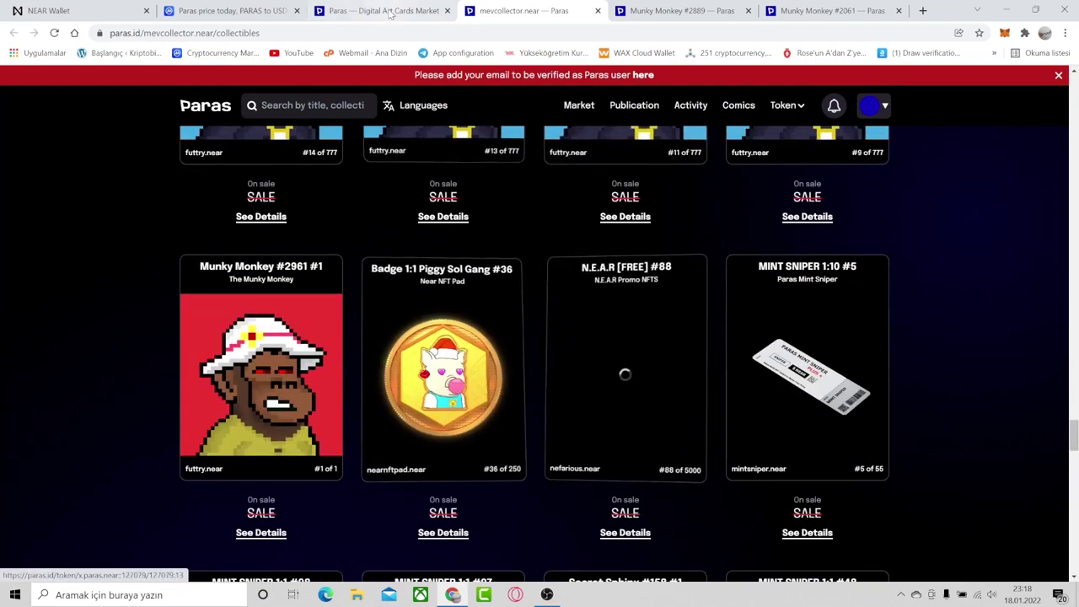
pyautogui.hotkey('ctrl', 'w')
# - Look over the newest cards and rankings on the marketplace home page, and open The Munky Monkey from the top collections
pyautogui.scroll(-4, 539, 338)
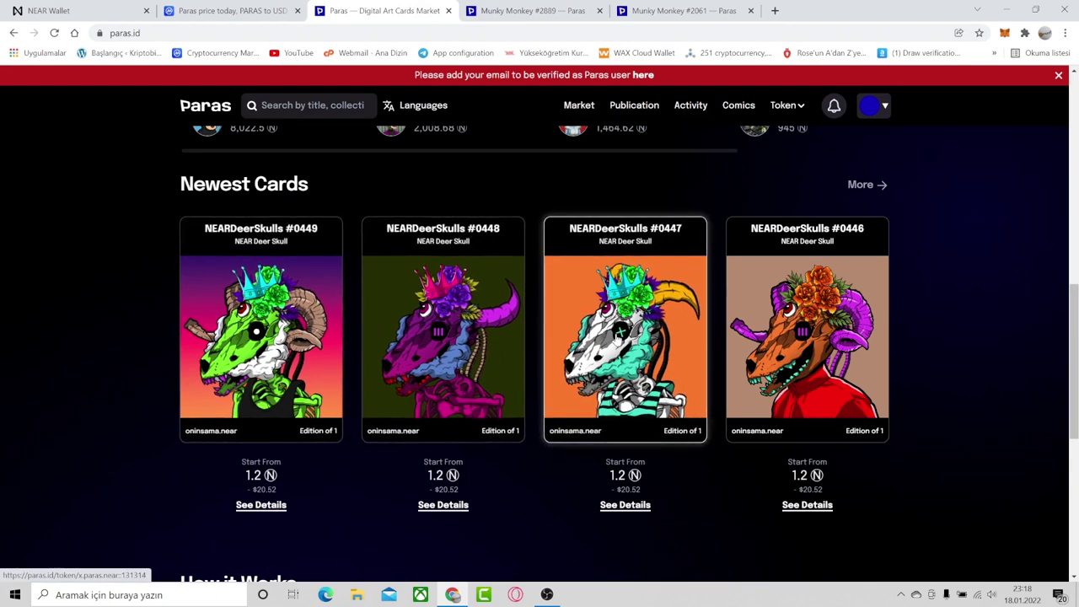
pyautogui.scroll(-3, 540, 324)
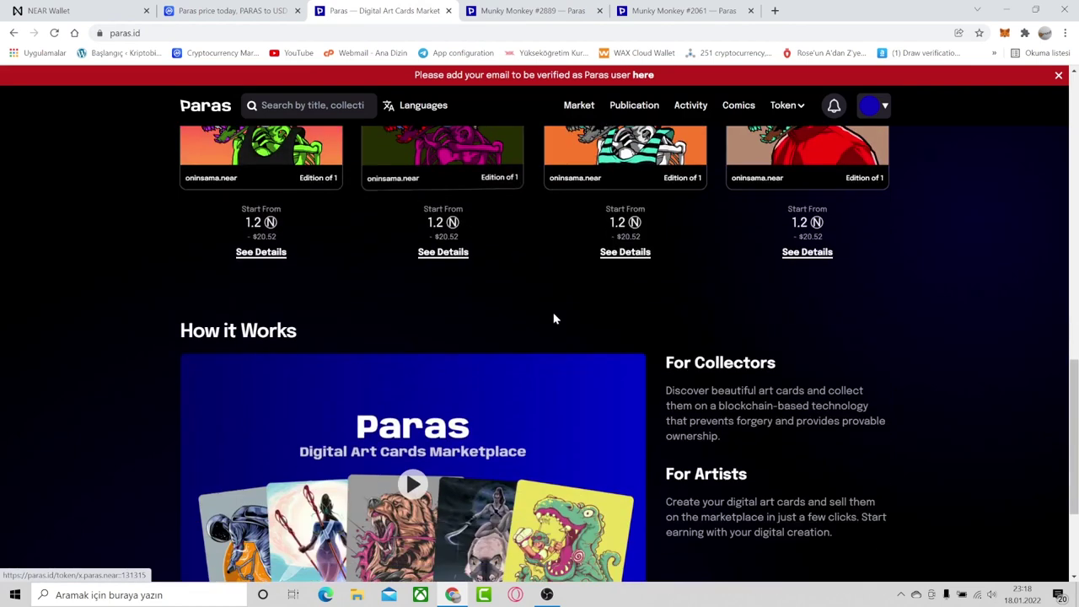
pyautogui.scroll(-2, 590, 295)
pyautogui.scroll(10, 545, 308)
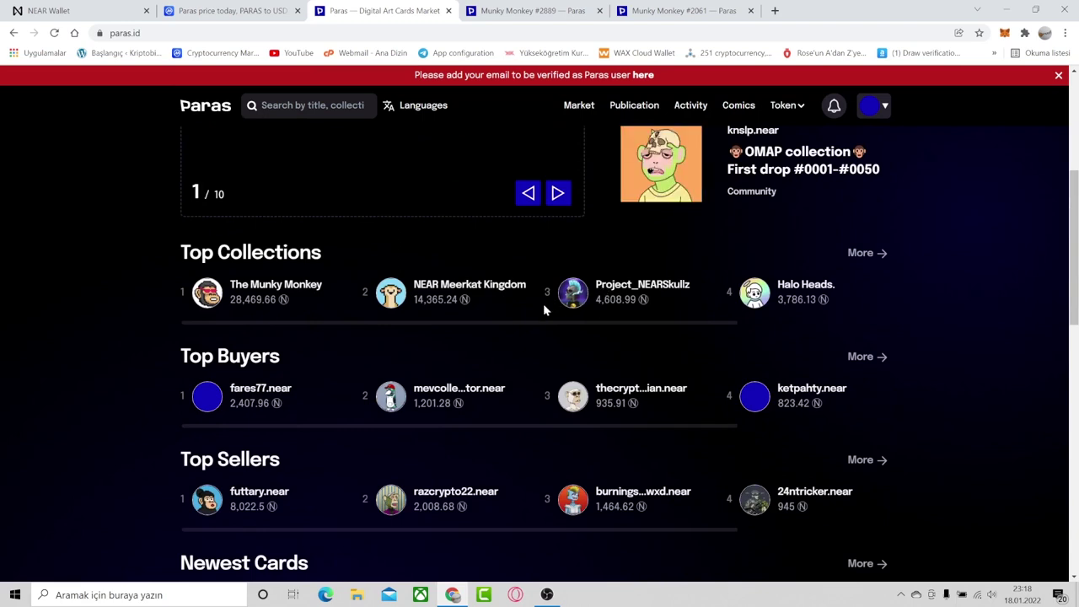
pyautogui.click(291, 290)
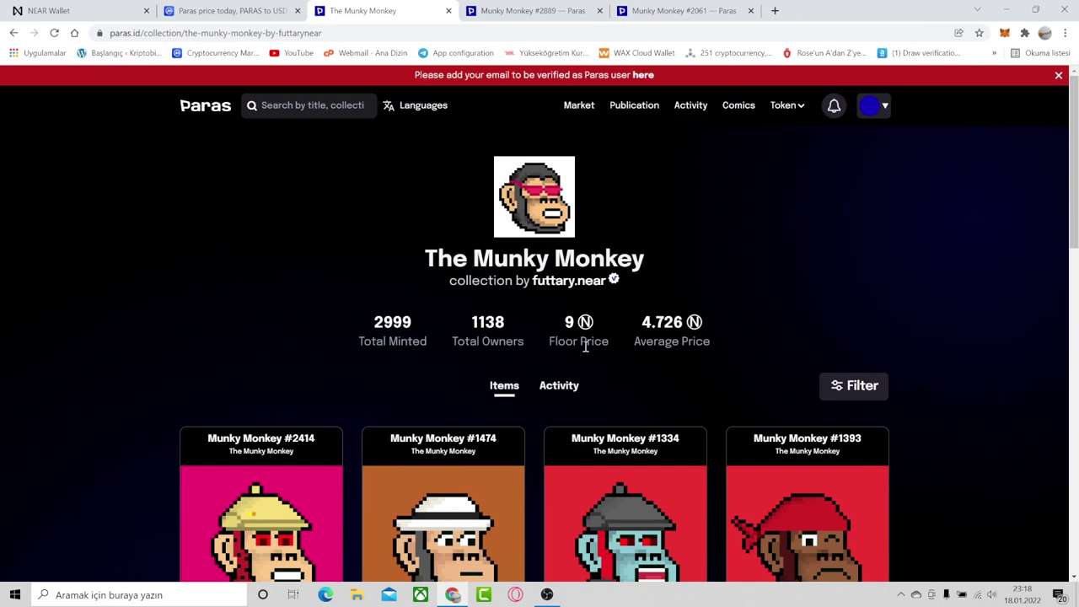
# - Sort the collection by lowest price and restrict it to cards that are for sale
pyautogui.click(852, 386)
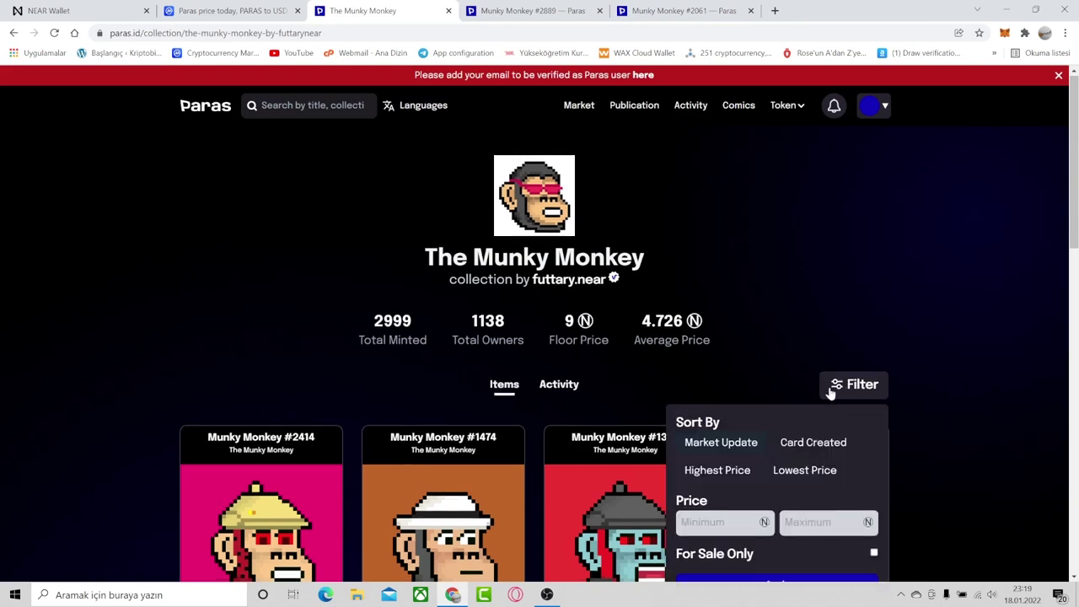
pyautogui.scroll(-2, 830, 392)
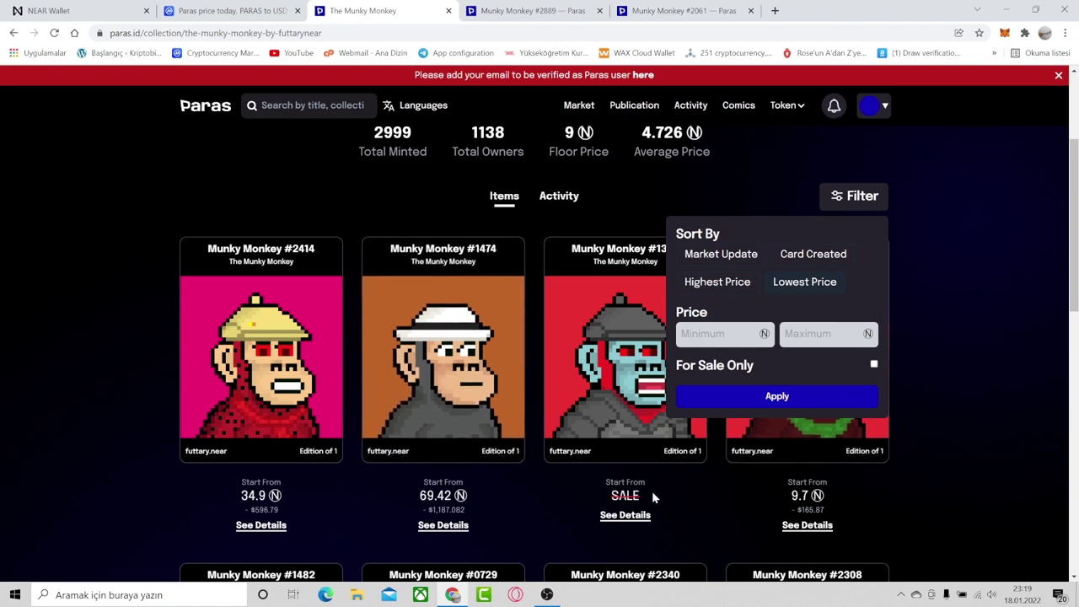
pyautogui.click(873, 367)
pyautogui.click(776, 395)
pyautogui.rightClick(776, 394)
pyautogui.click(942, 383)
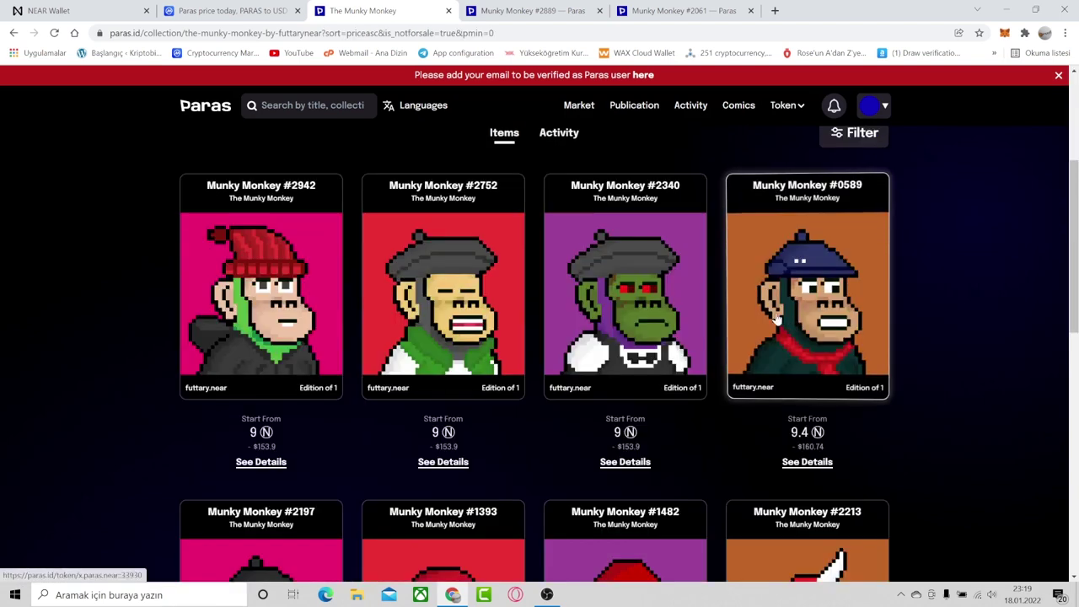
# - Browse the filtered Munky Monkey cards and compare them with the already opened pages of #2889 and #2061
pyautogui.scroll(-5, 762, 318)
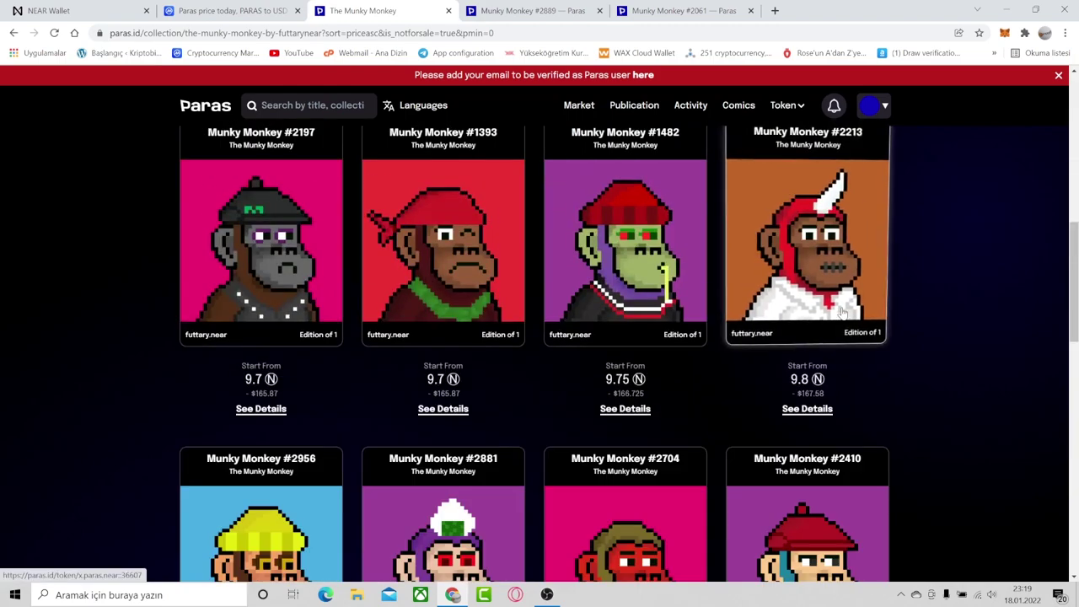
pyautogui.scroll(-1, 840, 311)
pyautogui.scroll(-10, 840, 311)
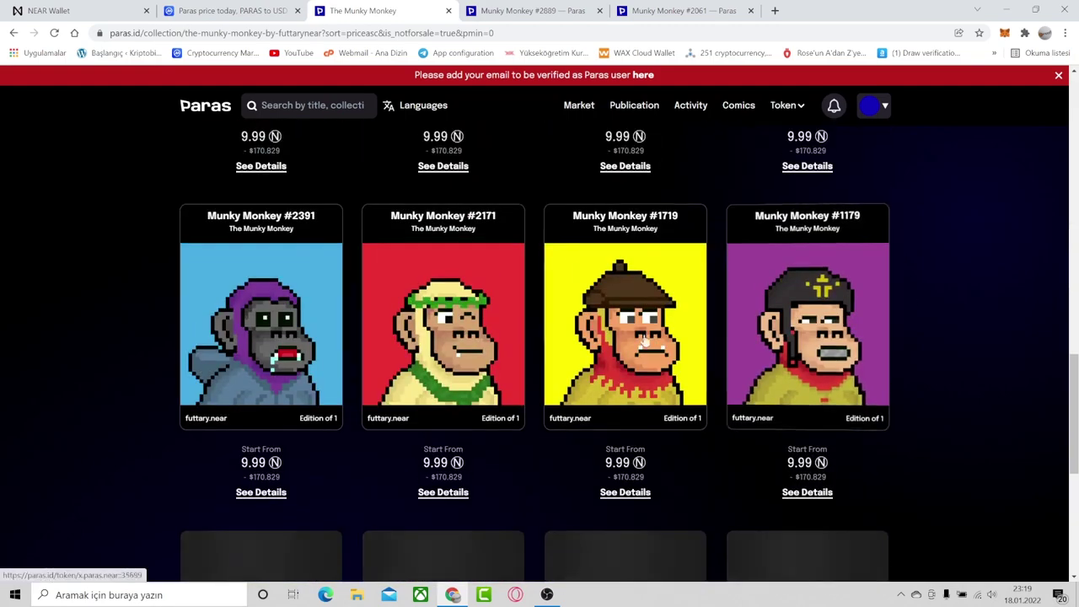
pyautogui.hotkey('ctrl', 'Tab')
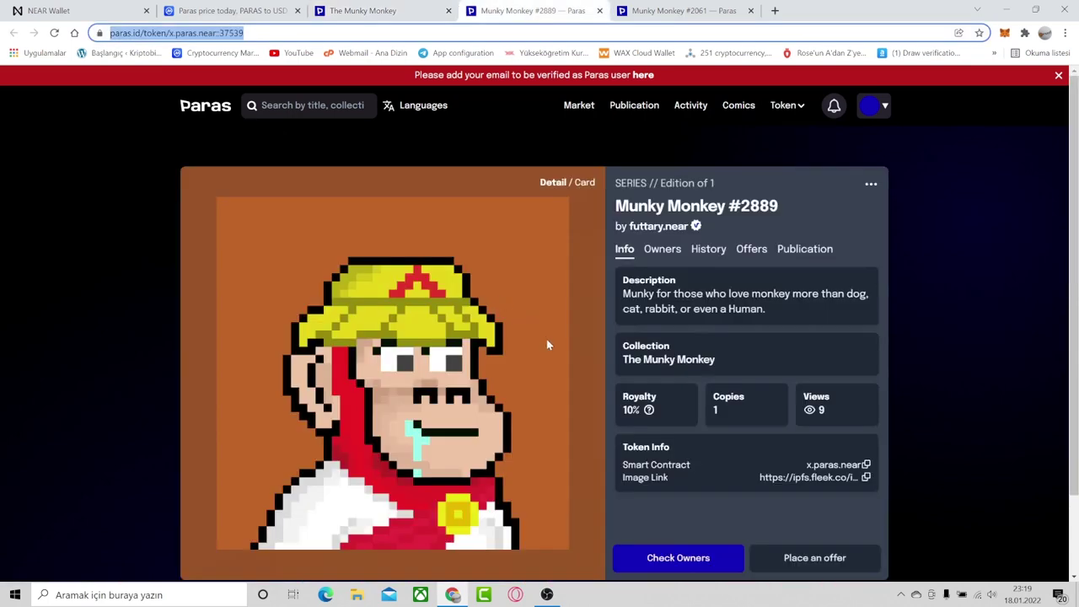
pyautogui.hotkey('ctrl', 'Tab')
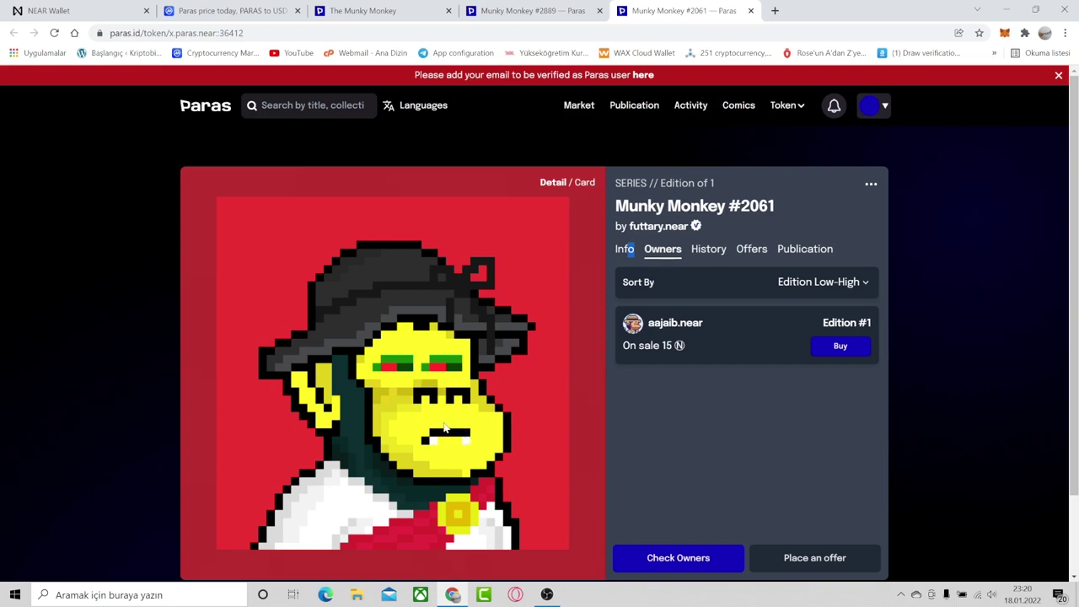
# - Switch to NEAR Wallet and review the available balance and the account's receiving address
pyautogui.click(49, 10)
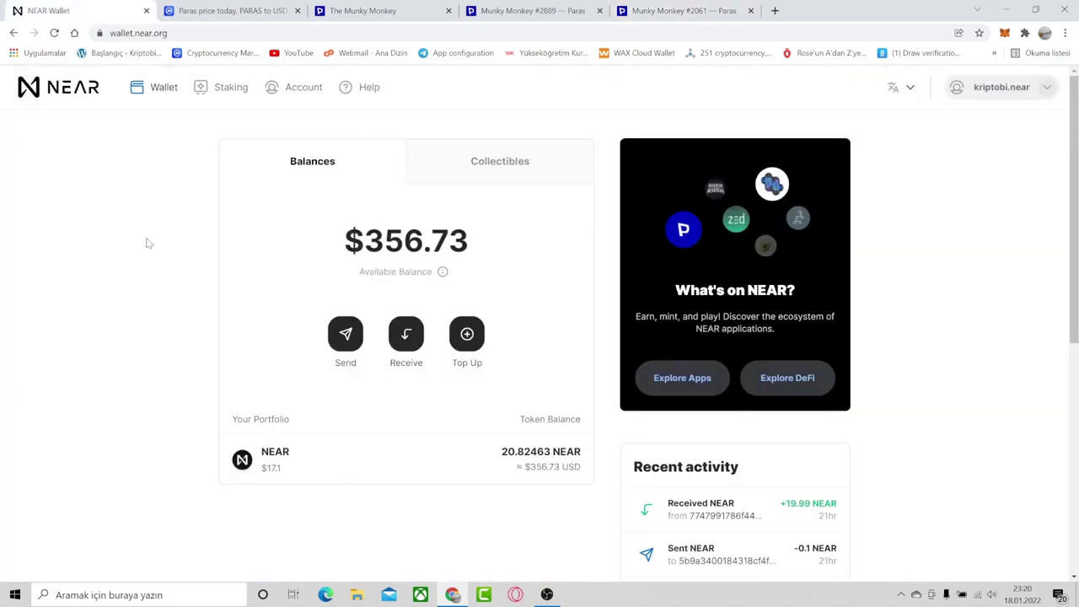
pyautogui.click(402, 344)
pyautogui.moveTo(459, 482); pyautogui.dragTo(339, 460)
pyautogui.click(335, 409)
pyautogui.click(13, 33)
# - Return to Paras, buy Munky Monkey #2061 for 15 NEAR and approve the transfer in the wallet
pyautogui.click(362, 10)
pyautogui.click(526, 10)
pyautogui.click(643, 10)
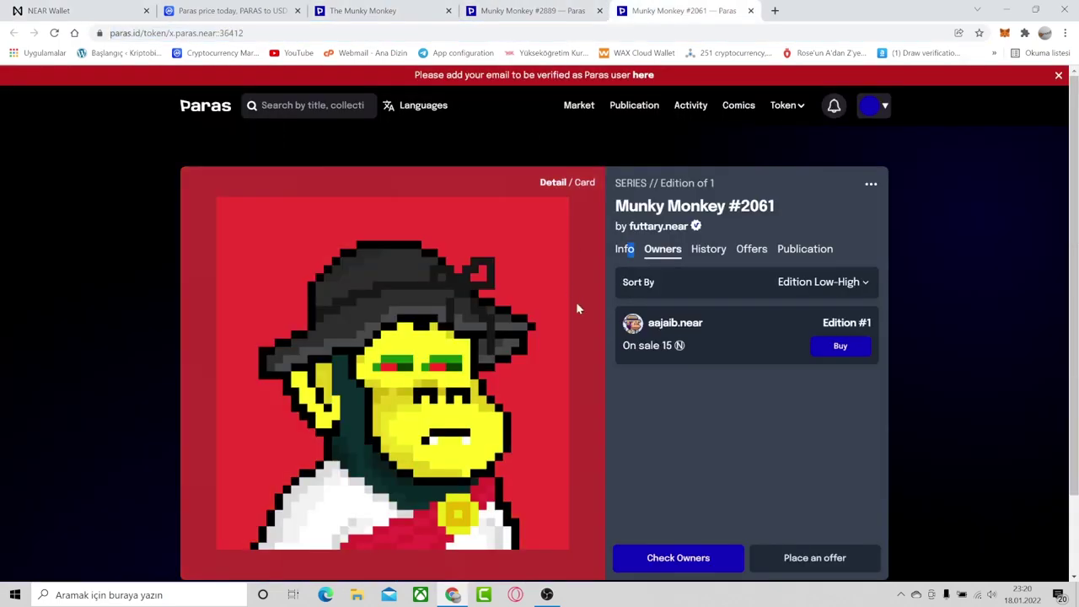
pyautogui.scroll(-2, 576, 302)
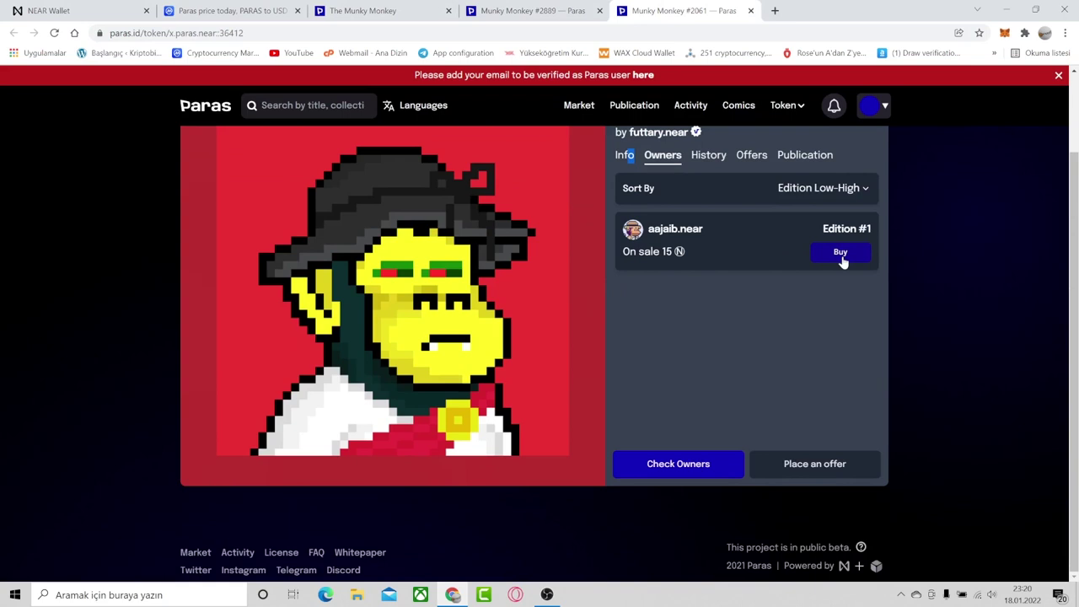
pyautogui.click(841, 256)
pyautogui.click(583, 368)
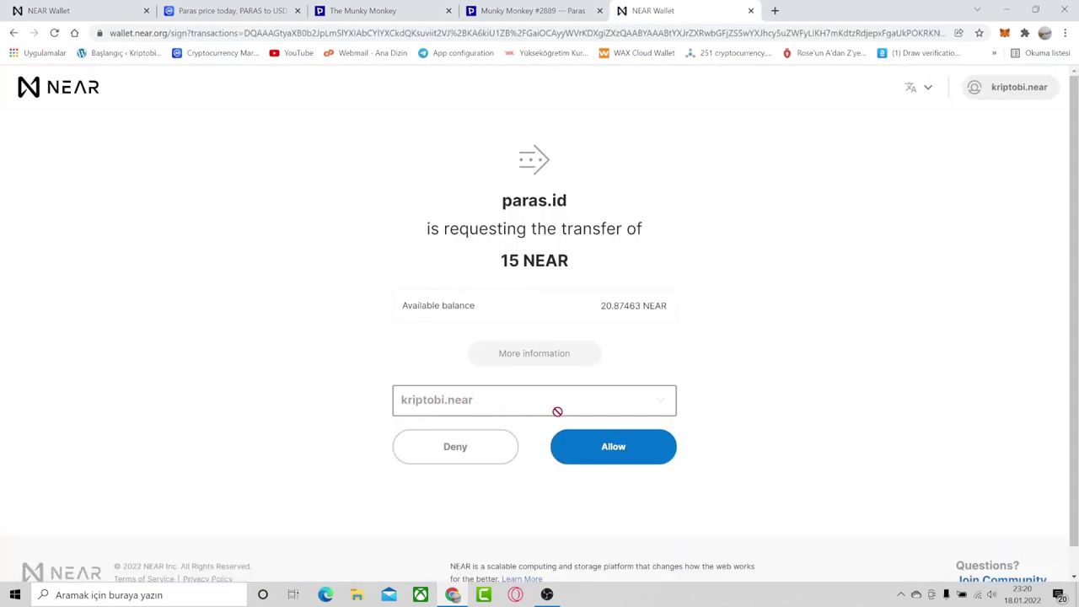
pyautogui.click(591, 449)
# - Refresh NEAR Wallet and inspect the latest buy transaction in NEAR Explorer, including its fee and deposit value
pyautogui.click(48, 10)
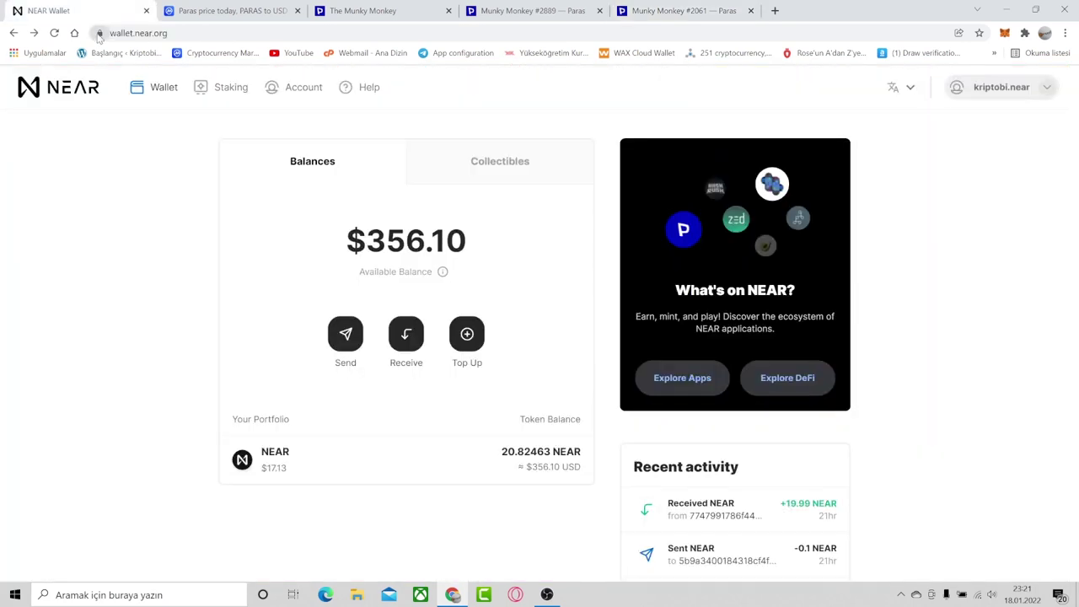
pyautogui.click(54, 33)
pyautogui.scroll(-3, 95, 247)
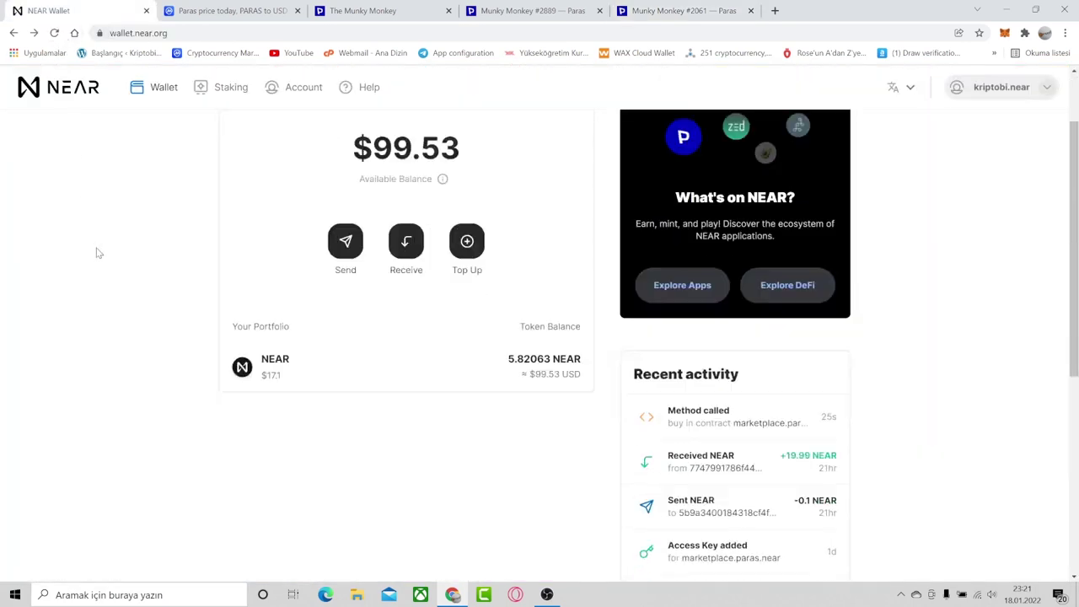
pyautogui.click(791, 262)
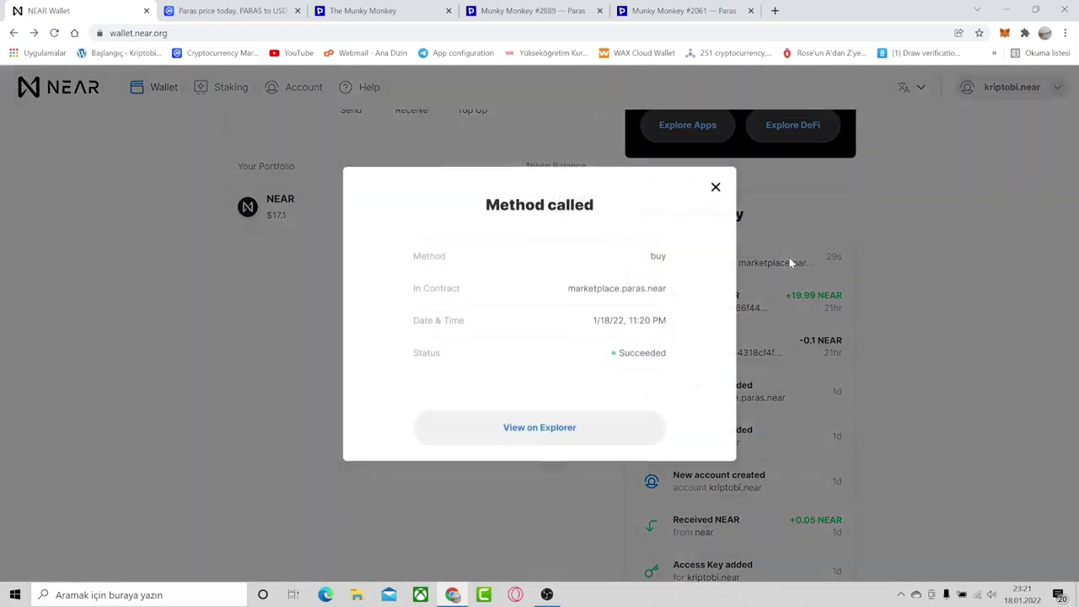
pyautogui.click(560, 427)
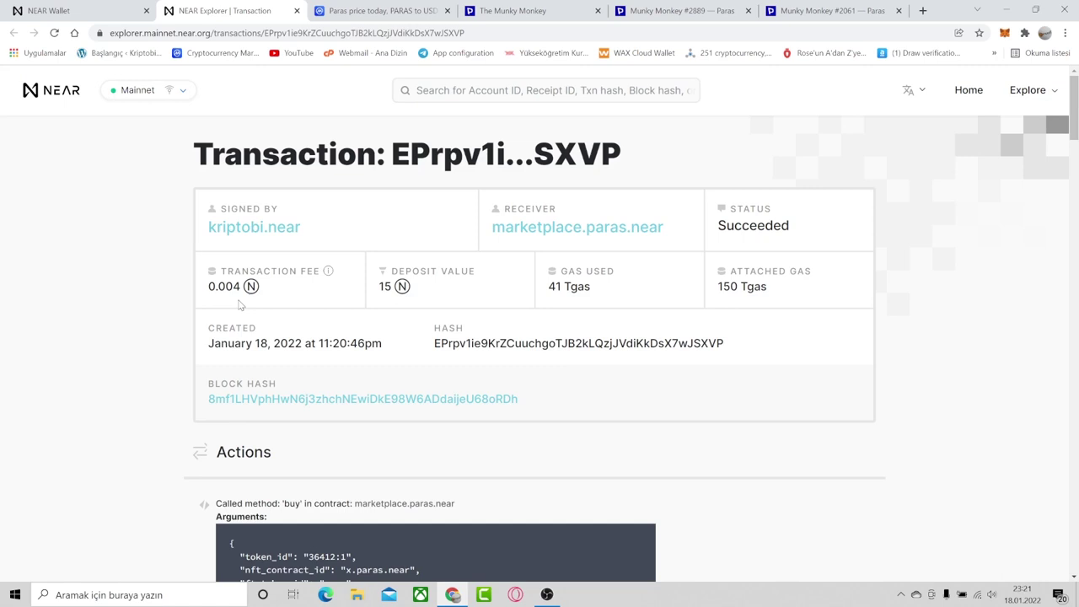
# - Go back to NEAR Wallet, dismiss the transaction details and view the owned collectibles
pyautogui.click(49, 10)
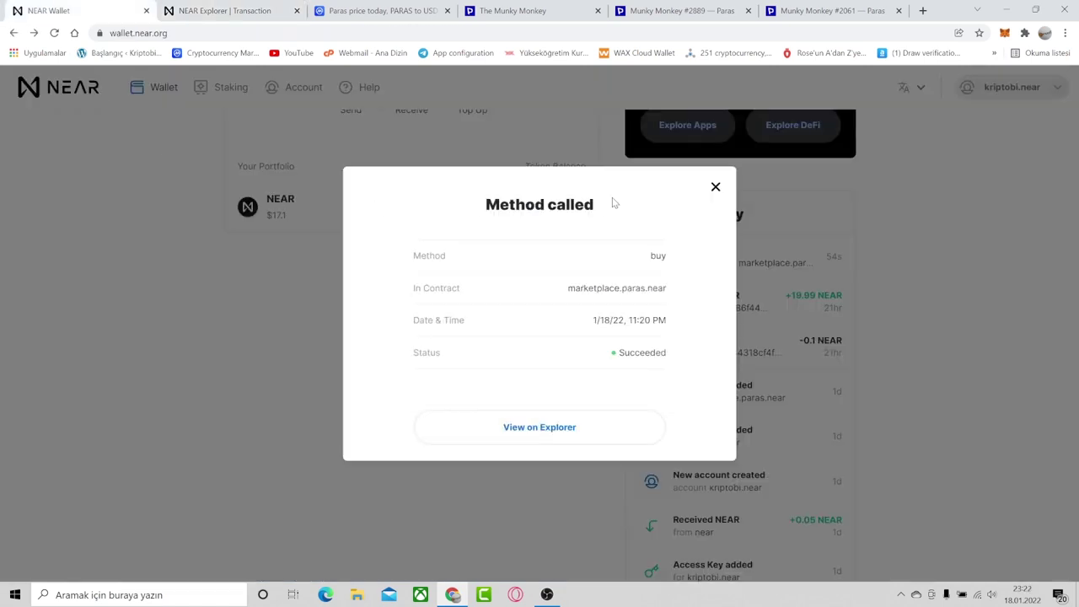
pyautogui.click(713, 185)
pyautogui.scroll(3, 419, 249)
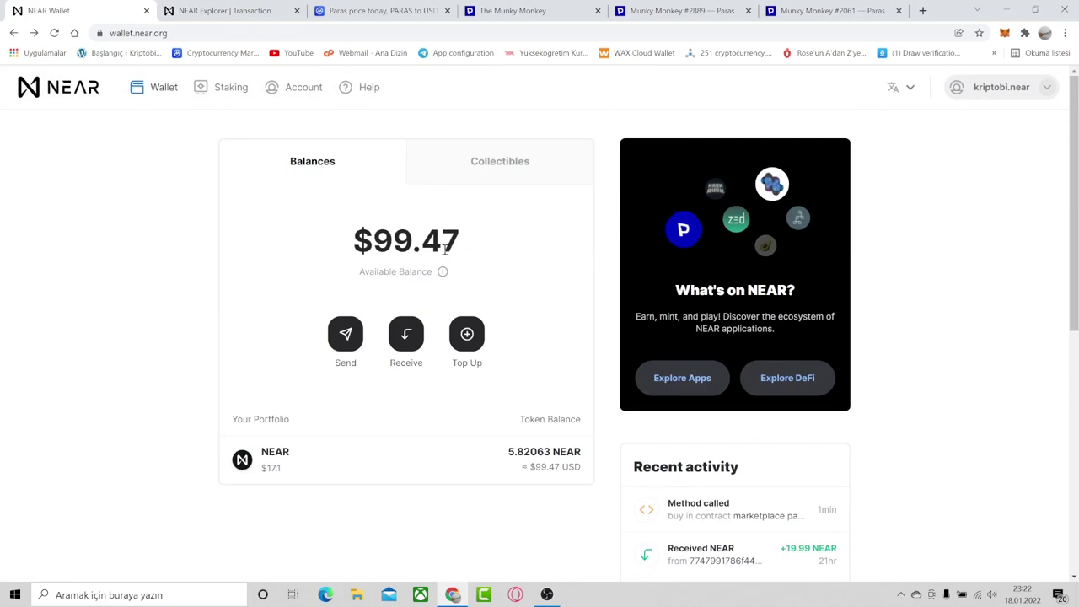
pyautogui.click(501, 165)
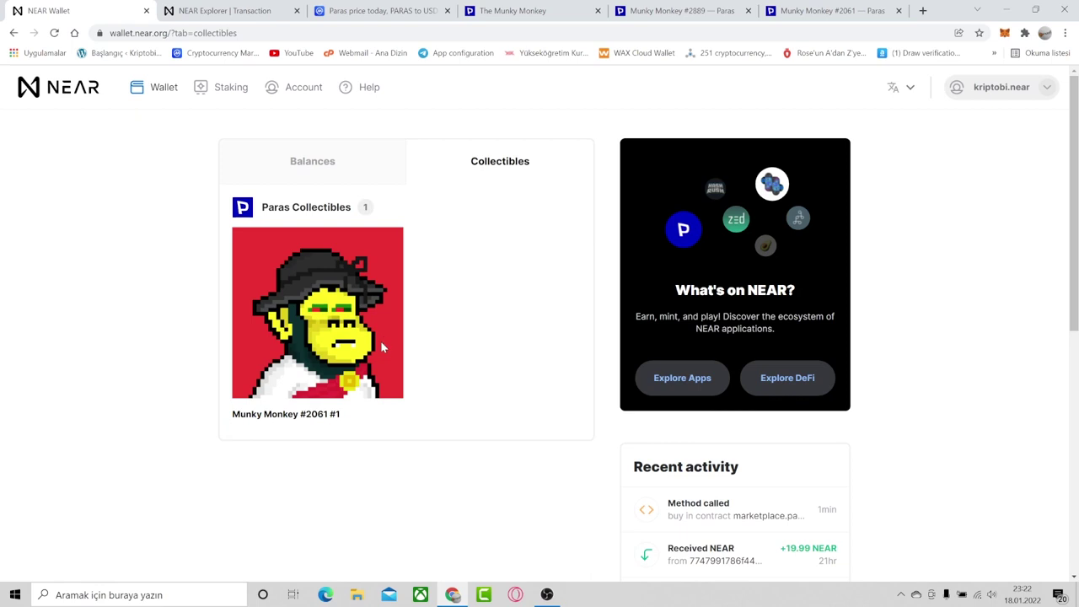
# - Return to Paras, open the account's own profile and show the details of the purchased Munky Monkey #2061
pyautogui.click(830, 10)
pyautogui.click(875, 108)
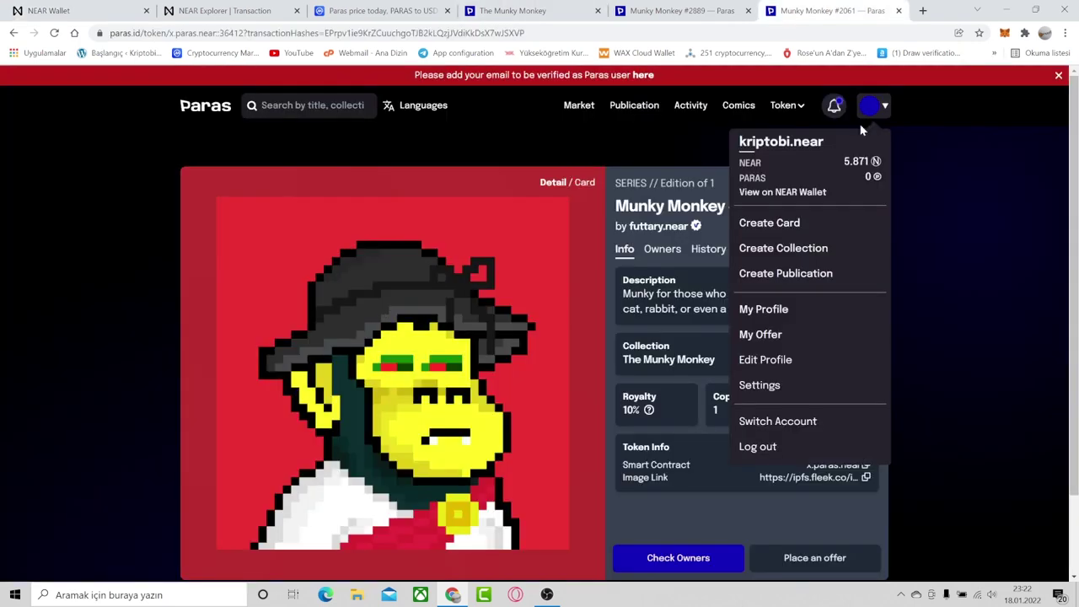
pyautogui.click(816, 309)
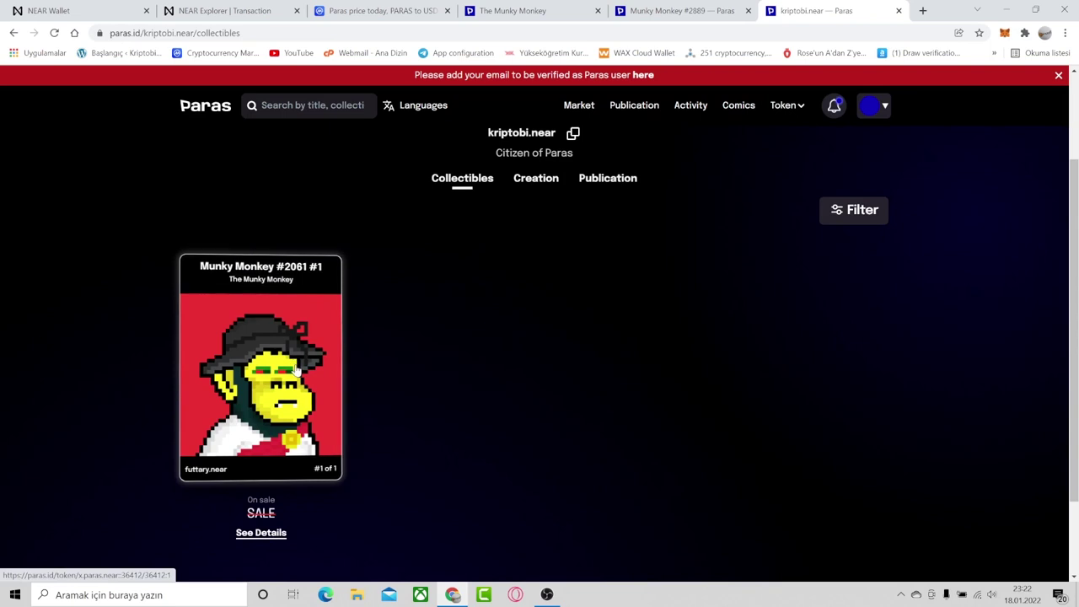
pyautogui.scroll(-1, 588, 301)
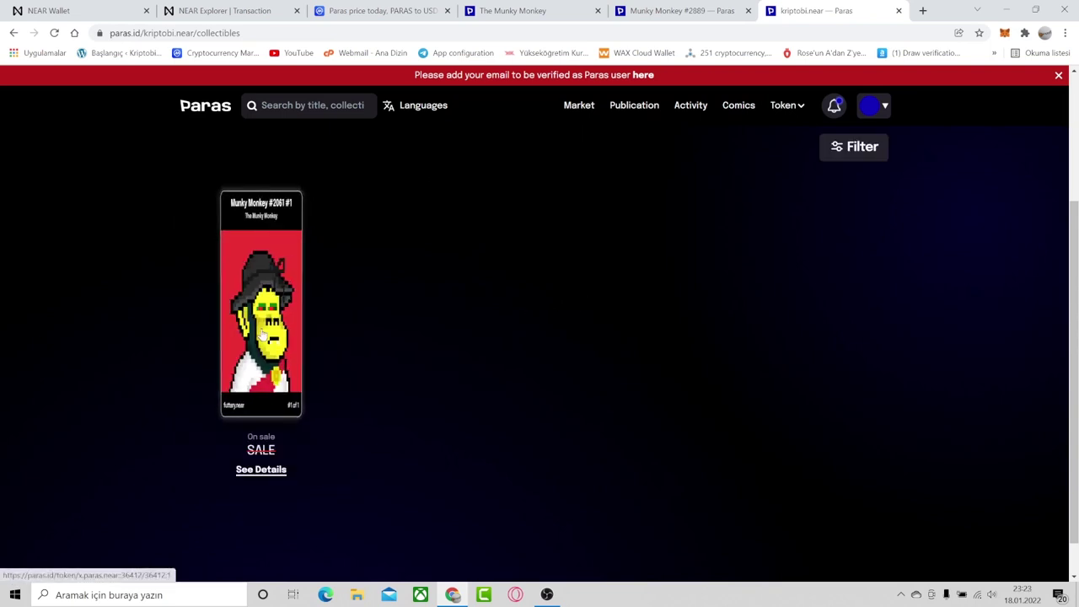
pyautogui.click(261, 472)
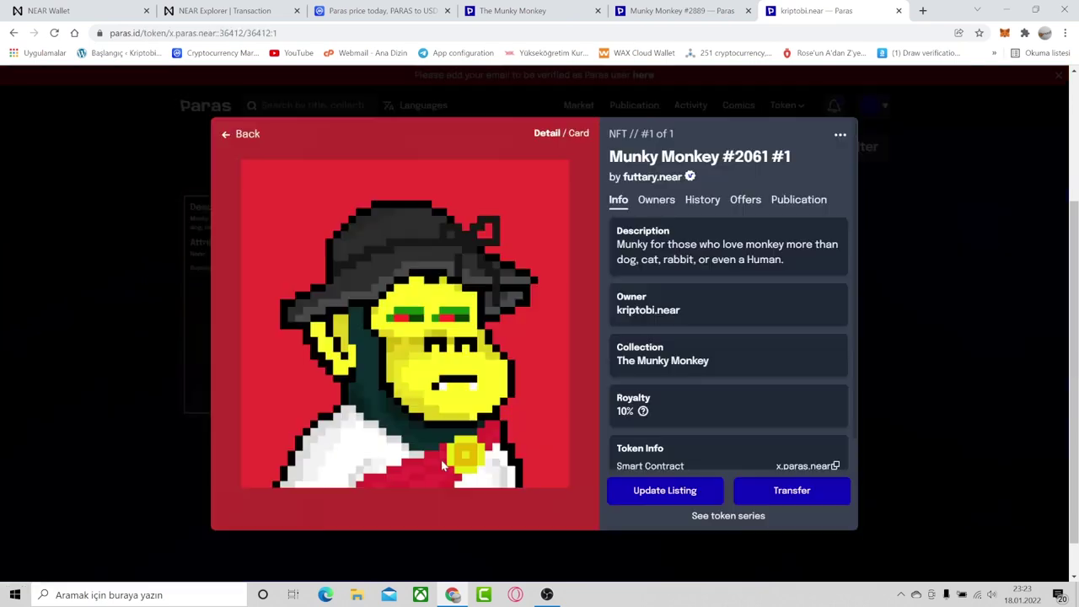
# - Start updating the card's listing, deposit the 0.00859 NEAR storage fee and approve the transaction in the wallet
pyautogui.click(665, 491)
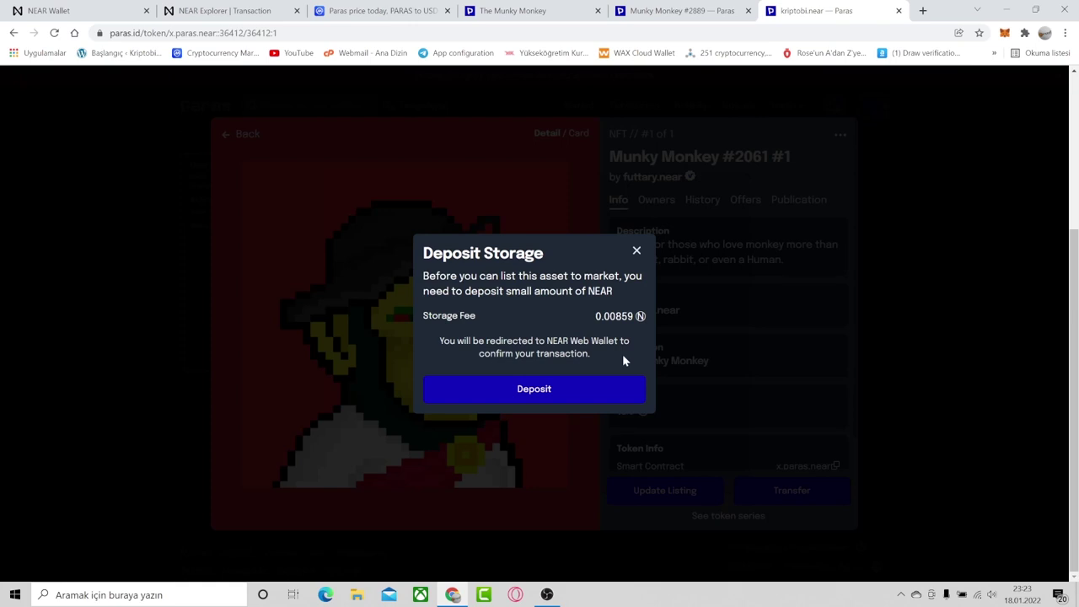
pyautogui.click(555, 389)
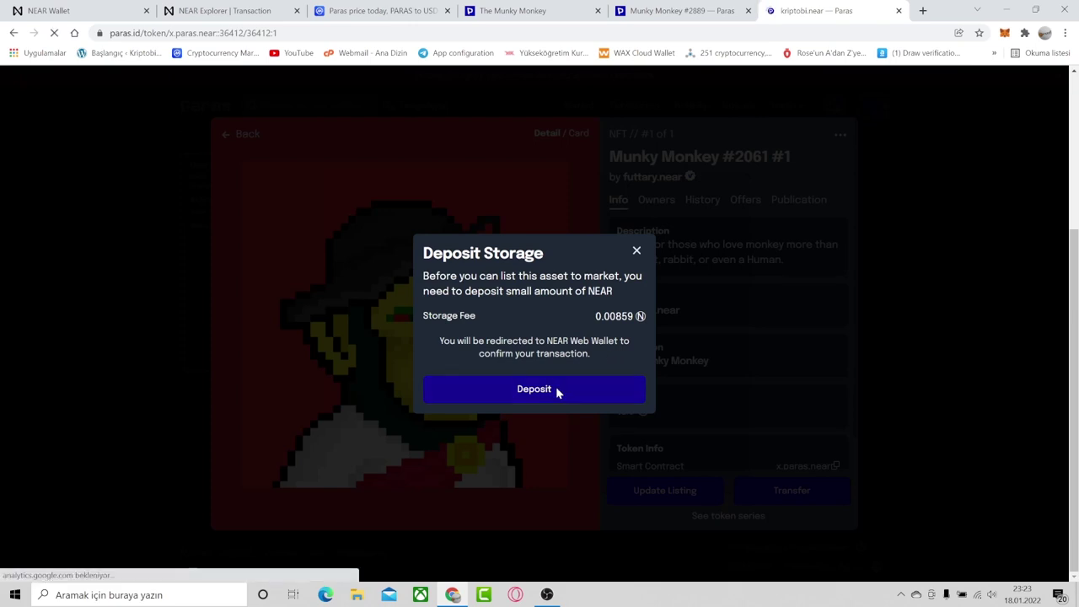
pyautogui.click(638, 448)
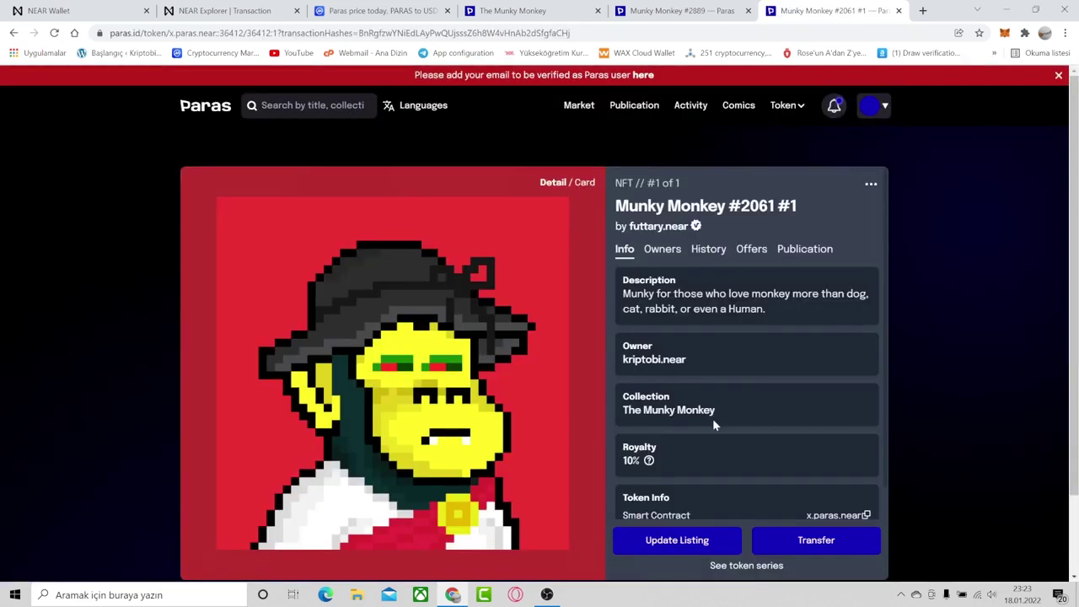
pyautogui.scroll(-1, 712, 421)
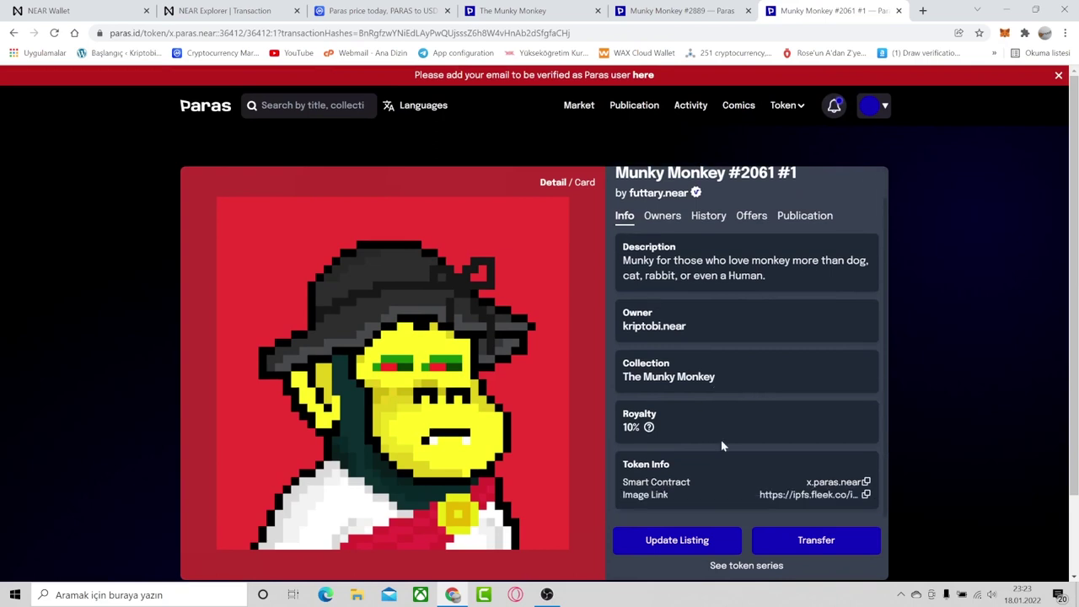
# - Open the listing update for Munky Monkey #2061, set the new price to 276 NEAR and review the royalty, fee and storage fee
pyautogui.click(677, 539)
pyautogui.click(602, 255)
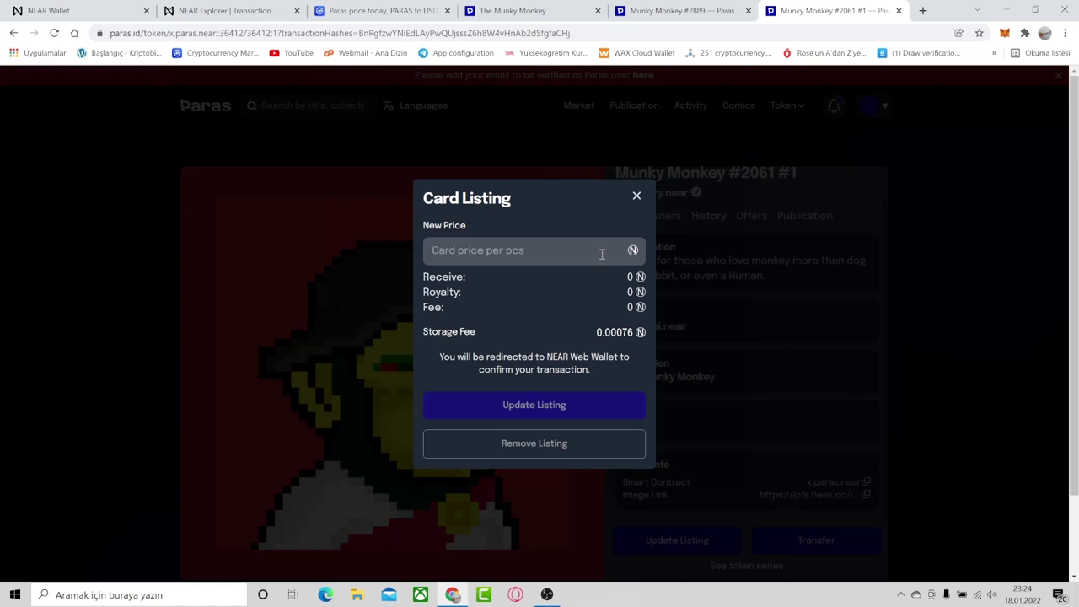
pyautogui.write('276')
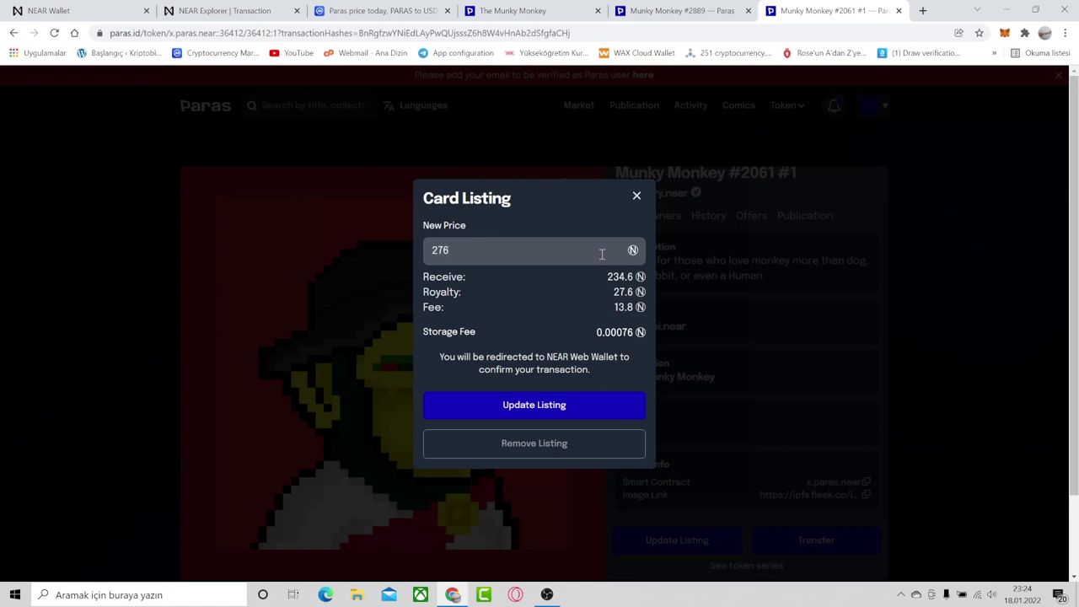
pyautogui.moveTo(630, 310); pyautogui.dragTo(604, 294)
pyautogui.click(604, 297)
pyautogui.moveTo(597, 332); pyautogui.dragTo(632, 333)
# - Submit the listing update, allow the 0.00076 NEAR transfer in the wallet and return to the card's page to check its owners
pyautogui.click(588, 406)
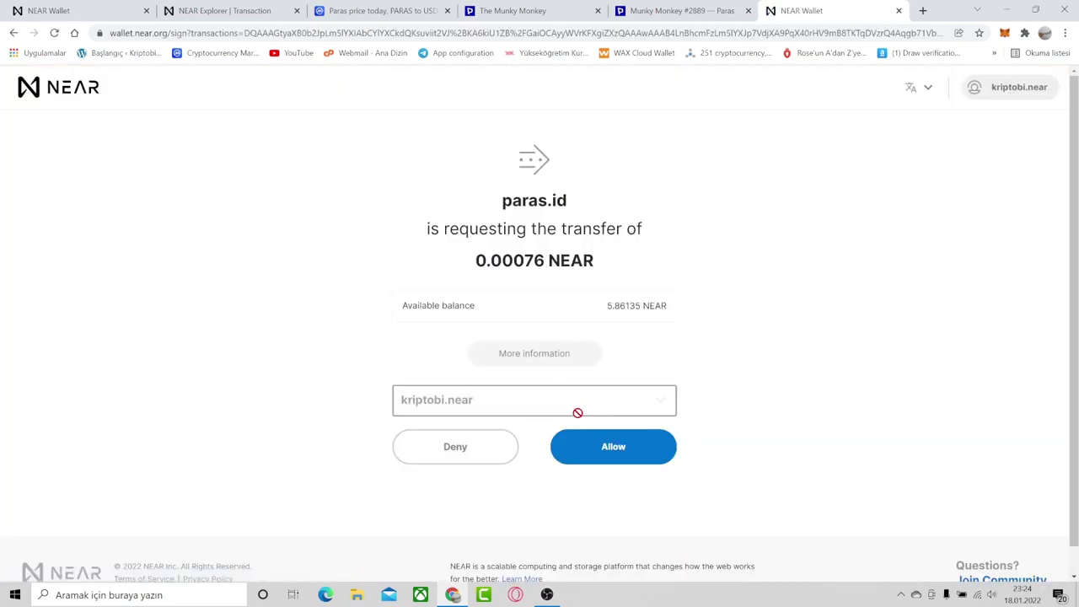
pyautogui.click(589, 443)
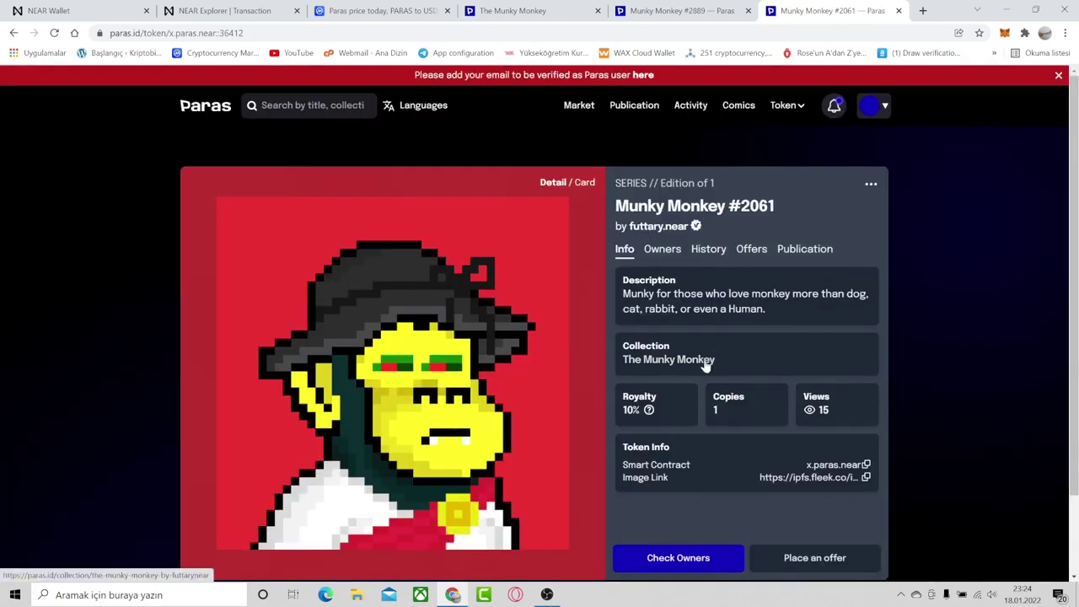
pyautogui.click(685, 559)
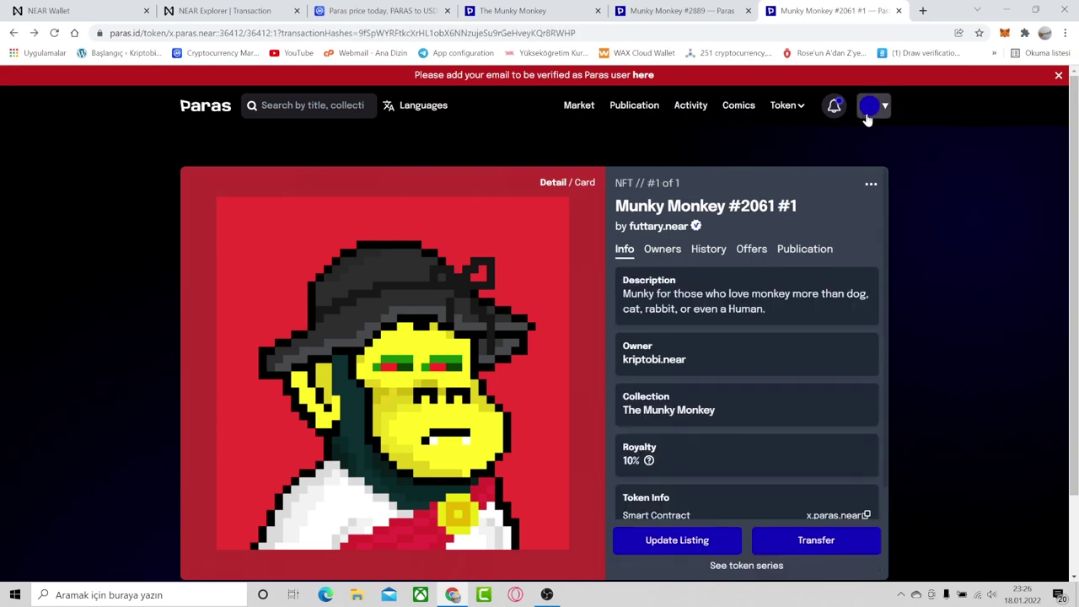
# - Look at the card creation page and its new collection form, then view the separate Create Collection page without filling anything in
pyautogui.click(872, 107)
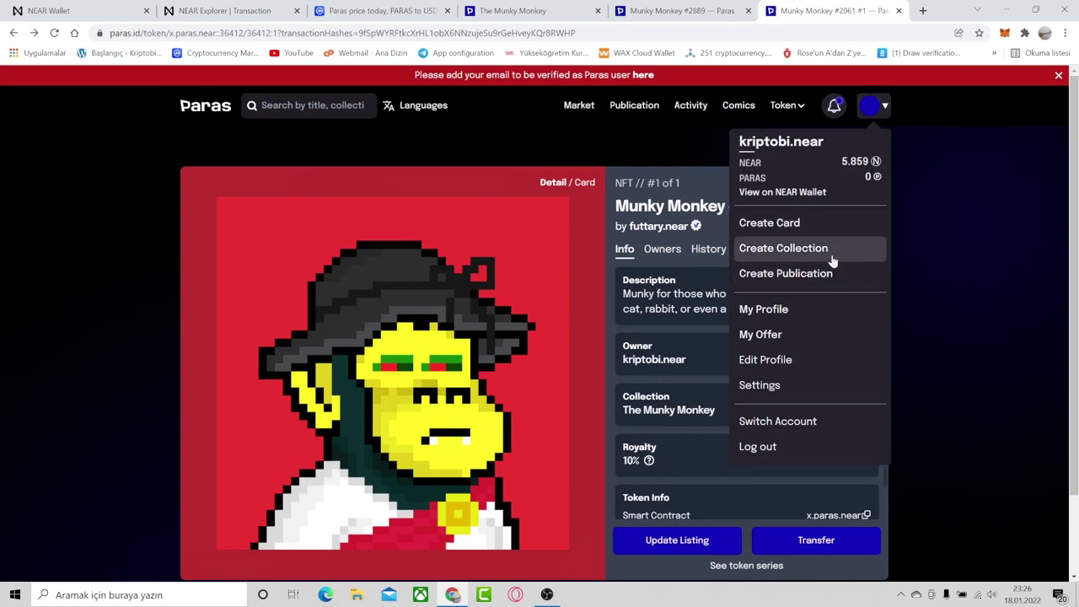
pyautogui.click(827, 226)
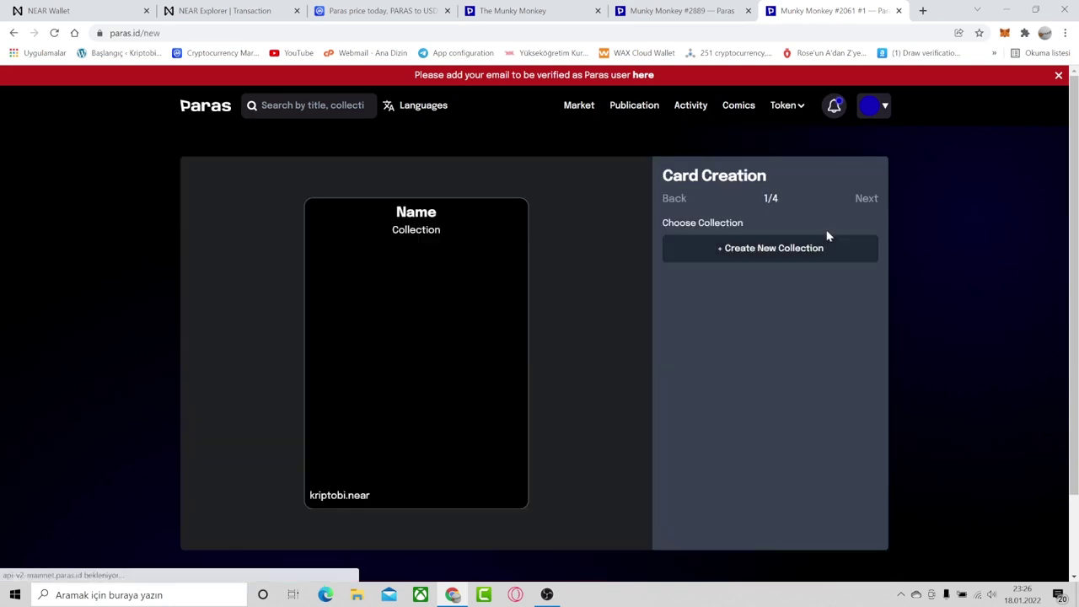
pyautogui.click(745, 253)
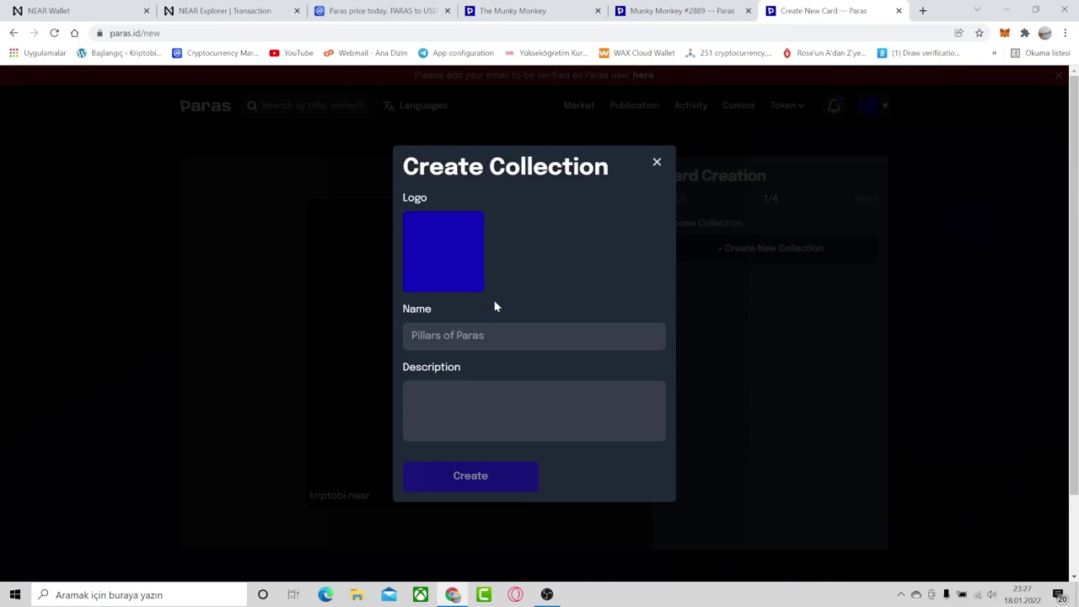
pyautogui.click(656, 165)
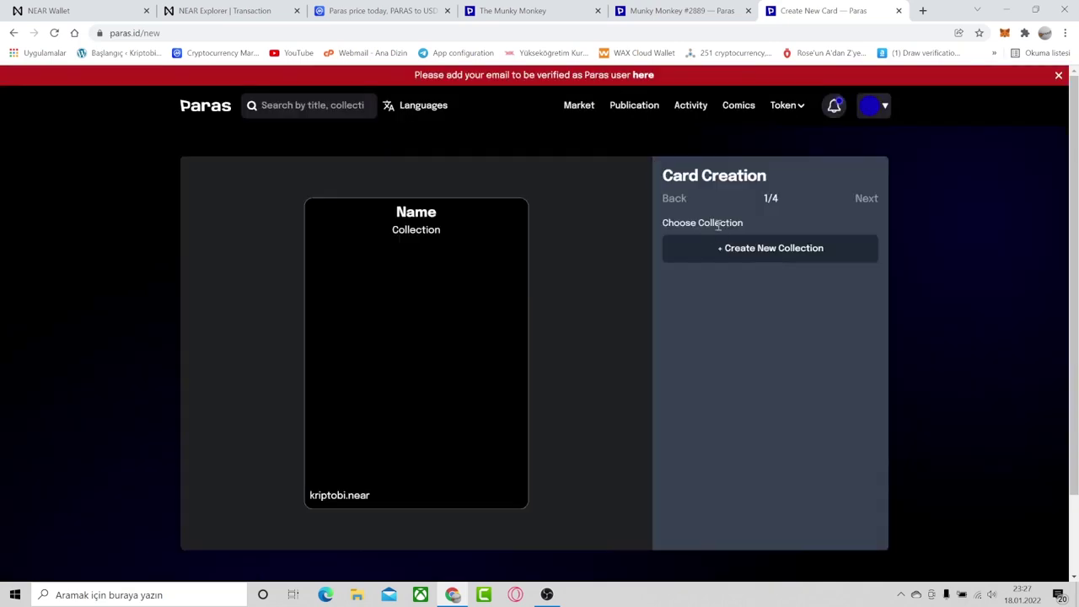
pyautogui.click(869, 116)
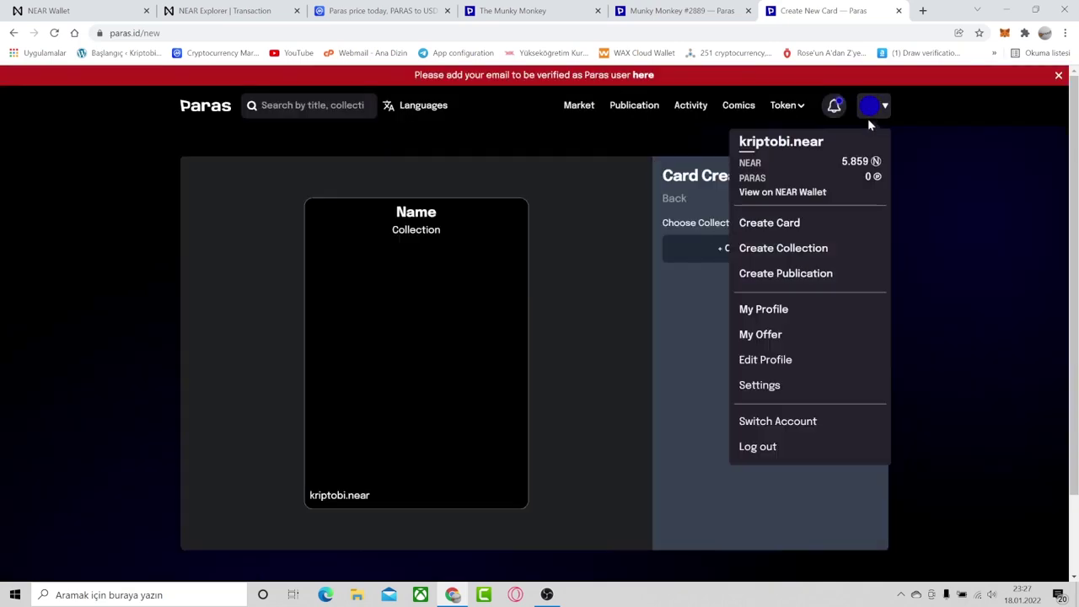
pyautogui.click(825, 250)
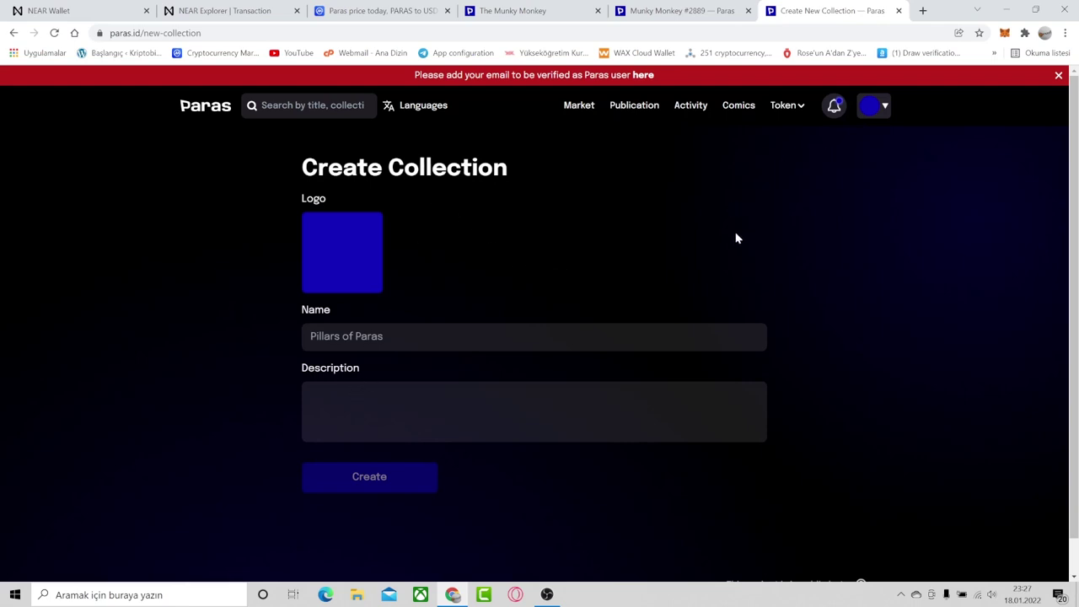
# - Return to the Paras home page, view the available site languages and go back
pyautogui.click(213, 107)
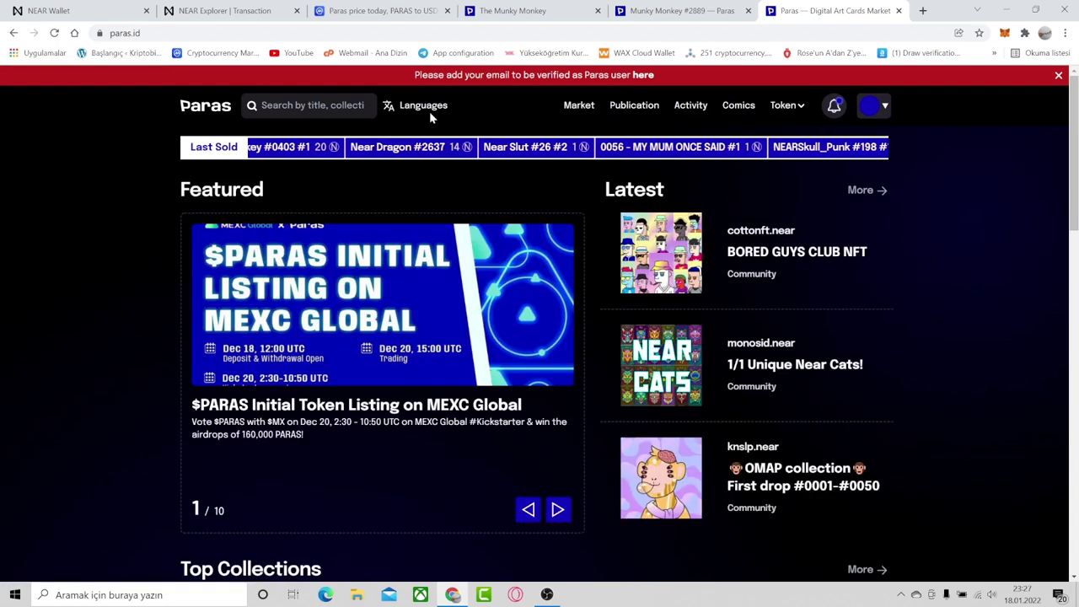
pyautogui.click(429, 111)
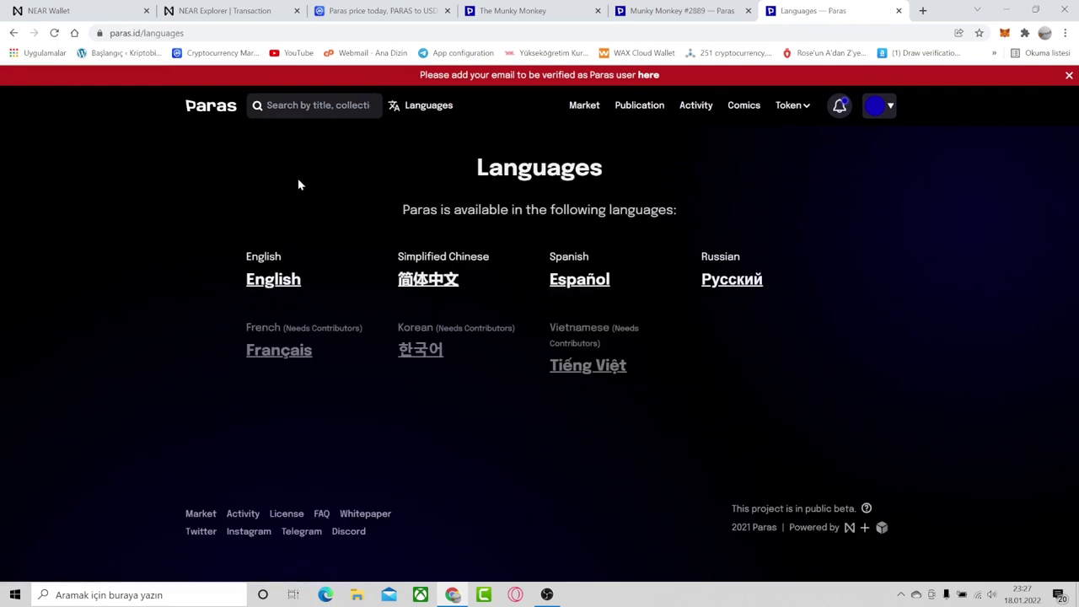
pyautogui.hotkey('alt', 'Left')
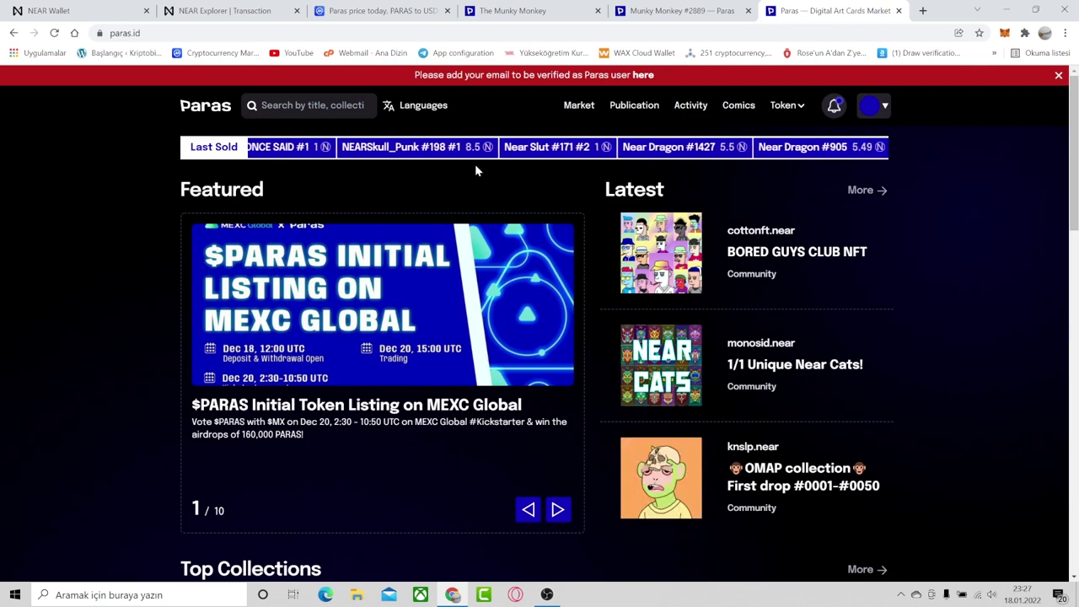
# - Show the full Top Collections ranking from the home page and browse down to the Penguins collection
pyautogui.scroll(-5, 306, 264)
pyautogui.scroll(1, 320, 235)
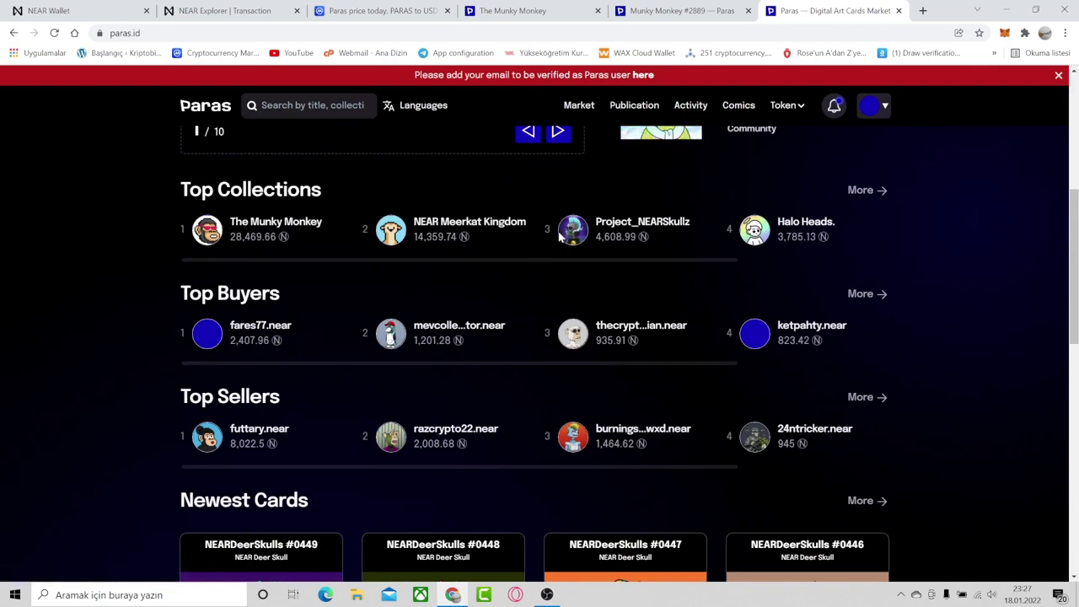
pyautogui.click(866, 191)
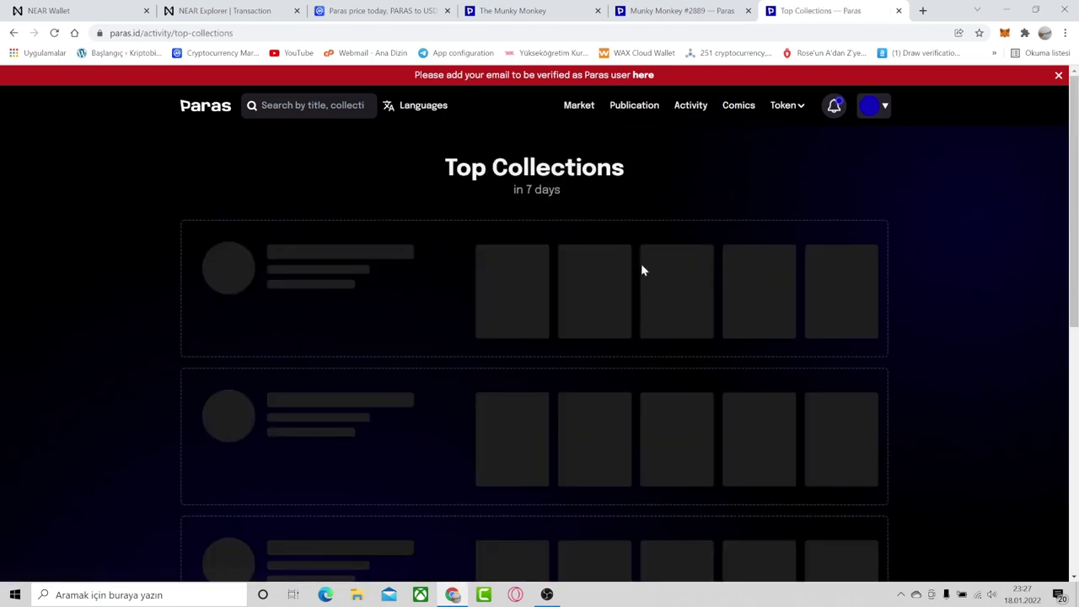
pyautogui.scroll(-5, 635, 241)
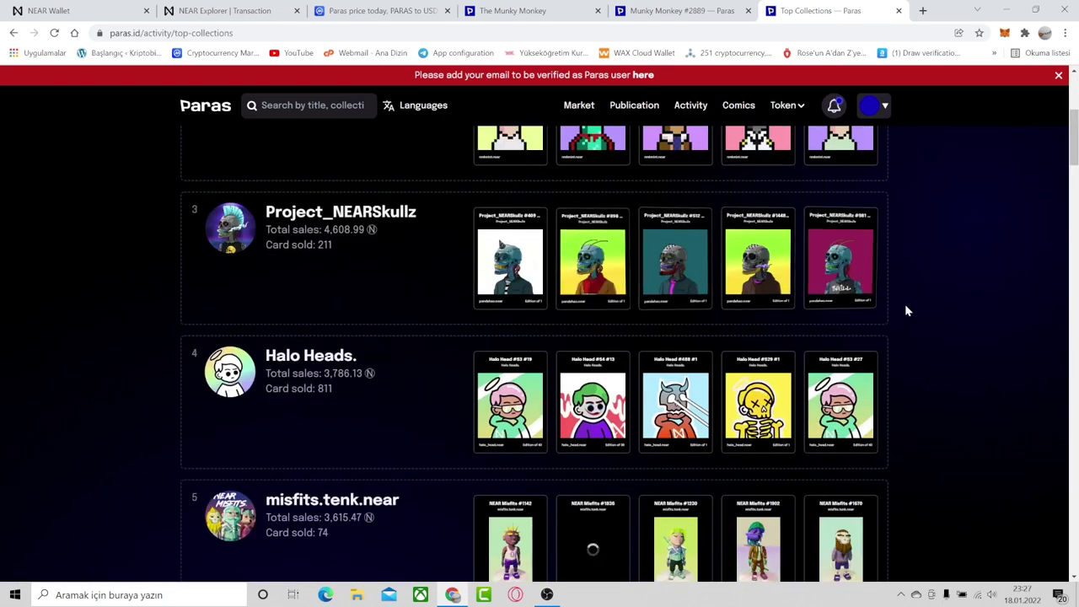
pyautogui.scroll(-5, 900, 307)
pyautogui.scroll(-20, 896, 311)
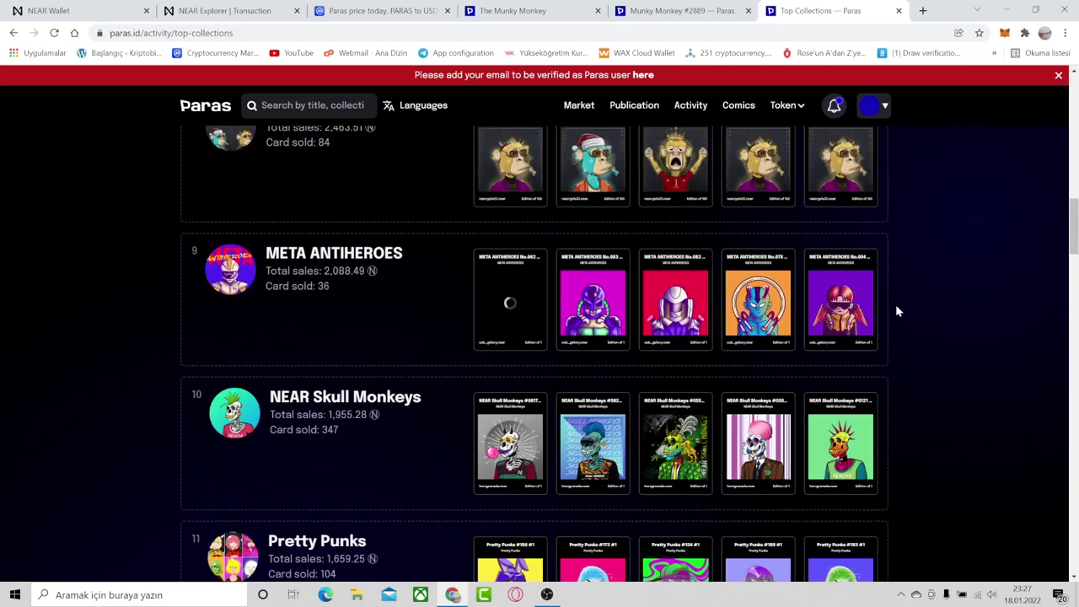
pyautogui.scroll(-15, 896, 311)
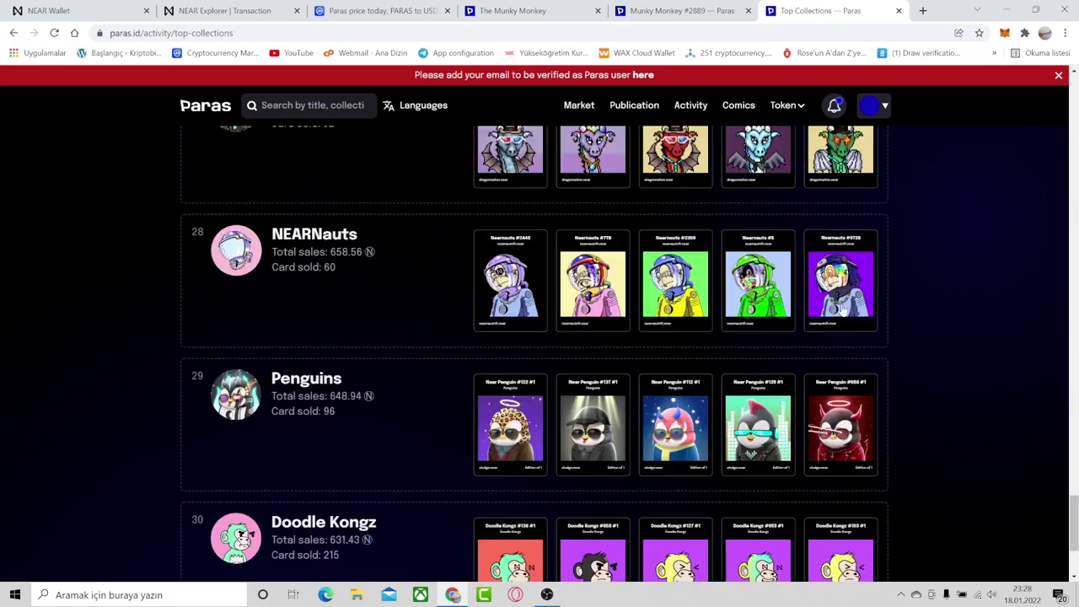
# - Open the Penguins collection and look over its statistics and first cards
pyautogui.click(400, 381)
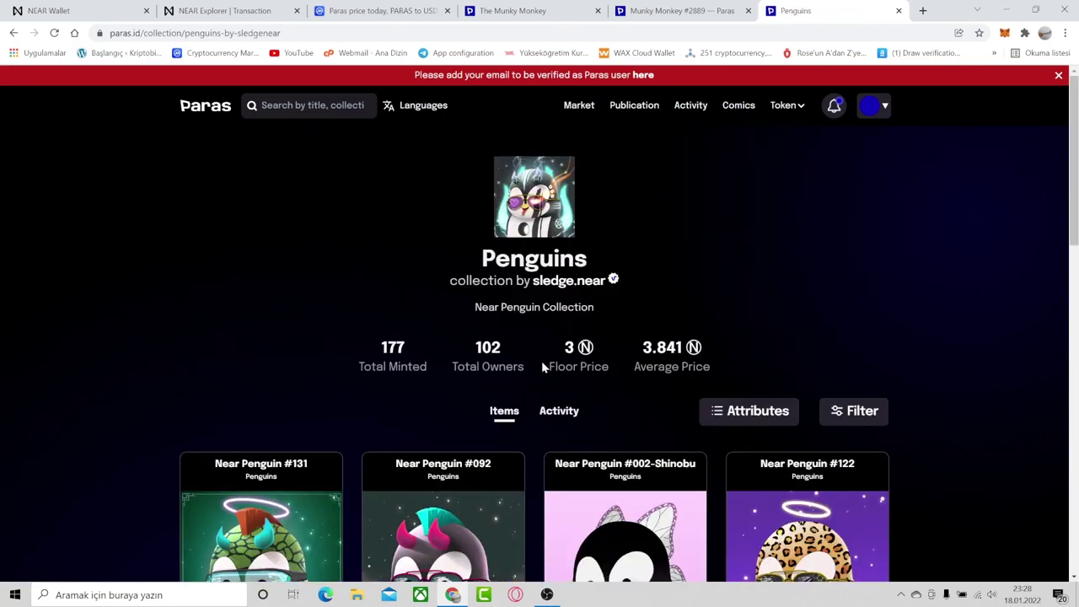
pyautogui.scroll(-2, 594, 337)
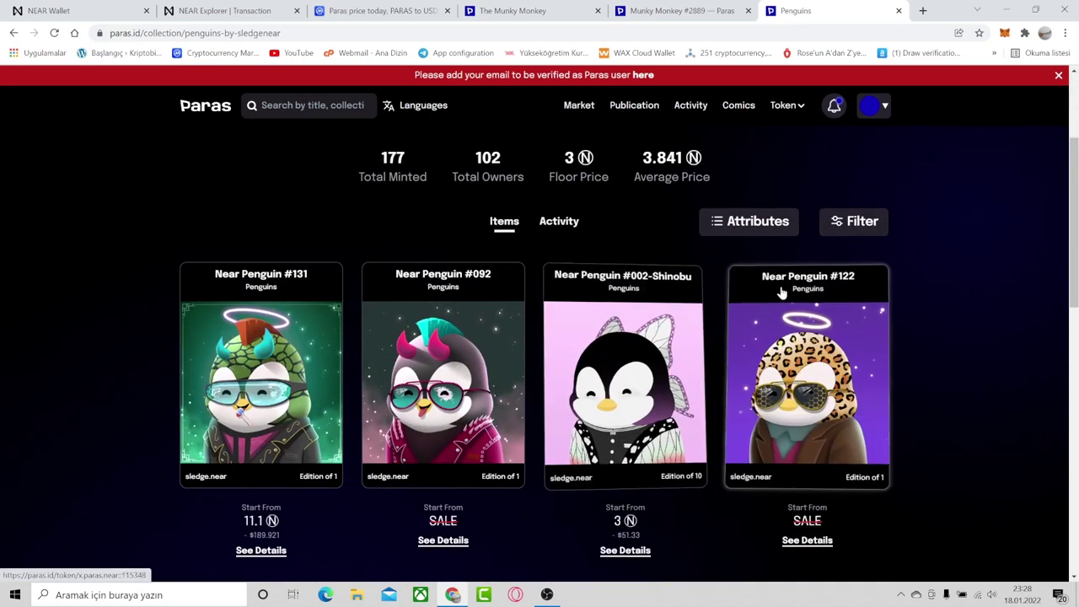
pyautogui.scroll(2, 809, 295)
# - Filter the Penguins cards to those for sale only, sorted by lowest price, and browse the offers
pyautogui.click(872, 418)
pyautogui.scroll(-2, 842, 405)
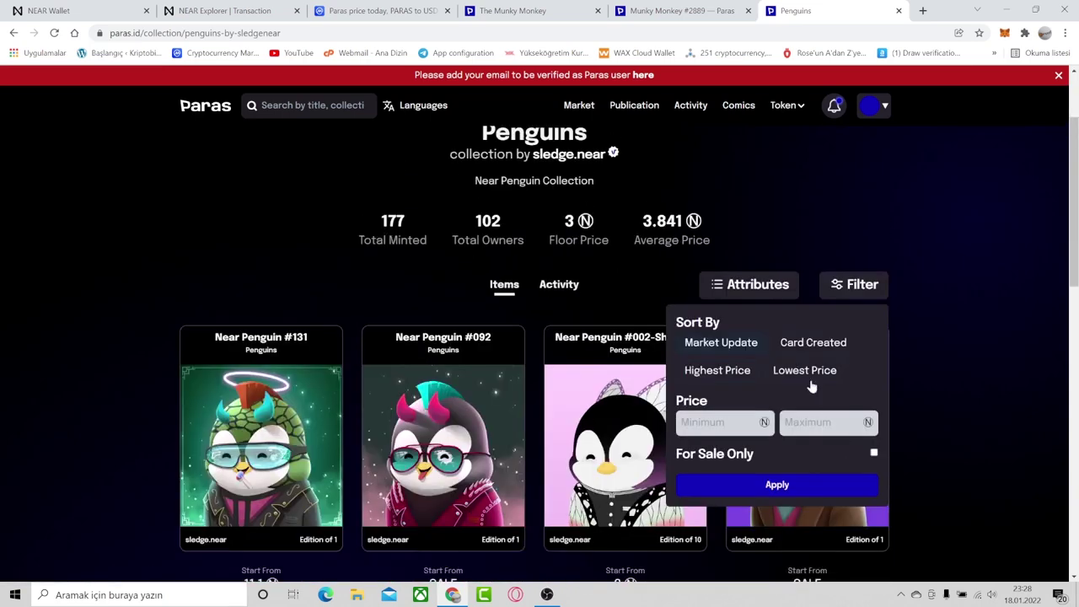
pyautogui.click(874, 455)
pyautogui.click(796, 485)
pyautogui.scroll(-10, 594, 362)
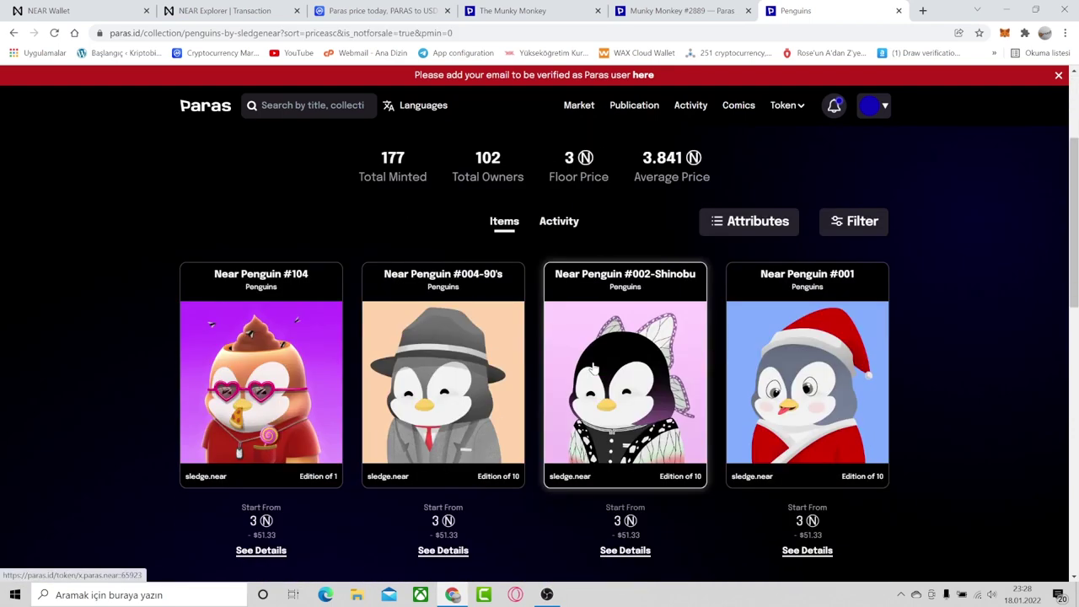
pyautogui.scroll(4, 672, 371)
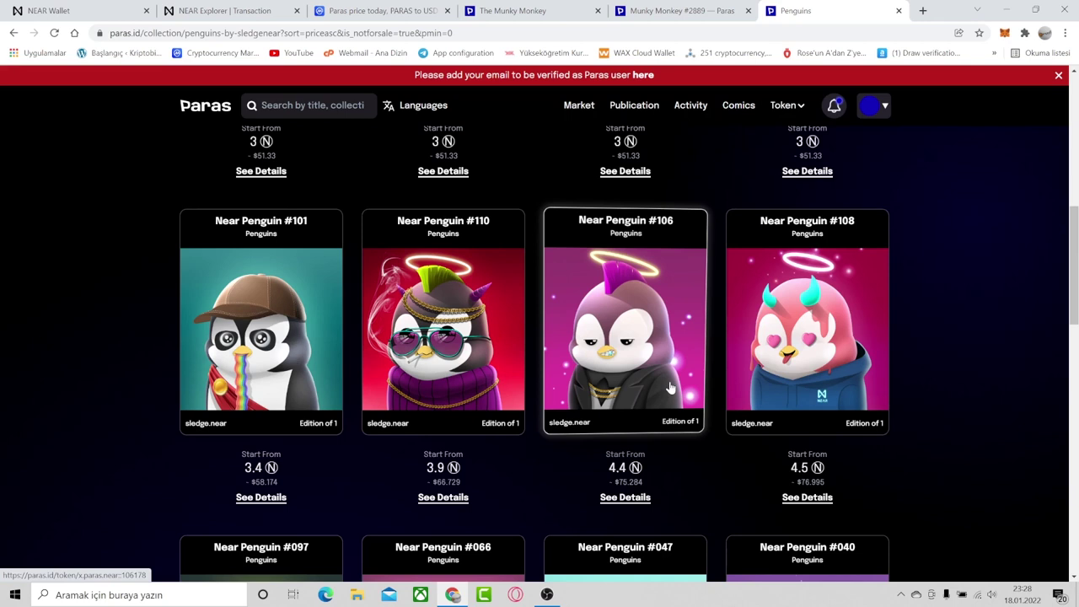
# - Return to the Paras home page and look at the Newest Cards section
pyautogui.click(200, 110)
pyautogui.scroll(-10, 215, 319)
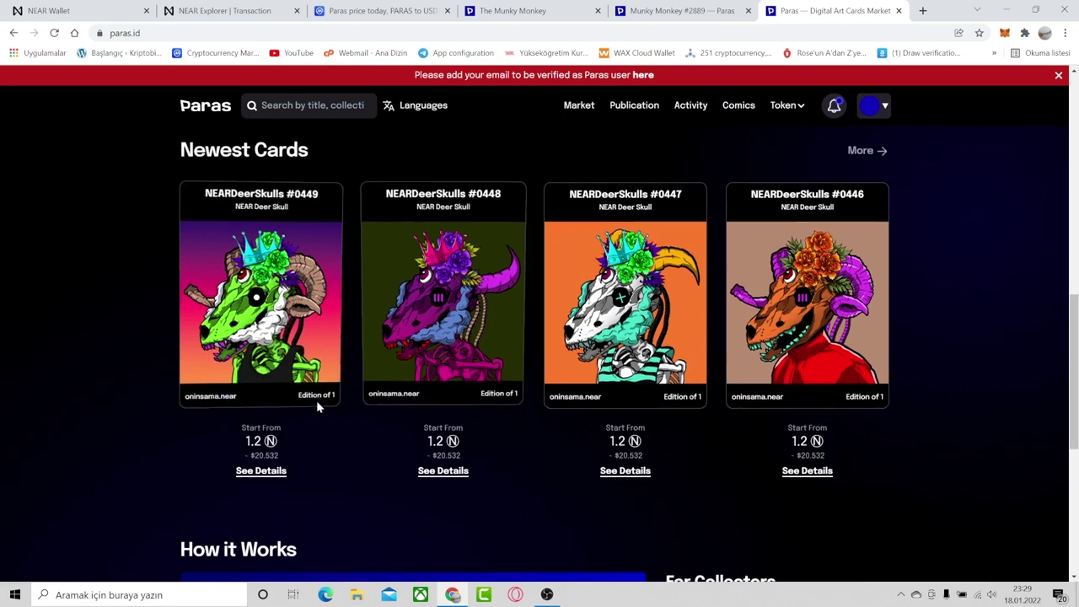
pyautogui.scroll(1, 317, 403)
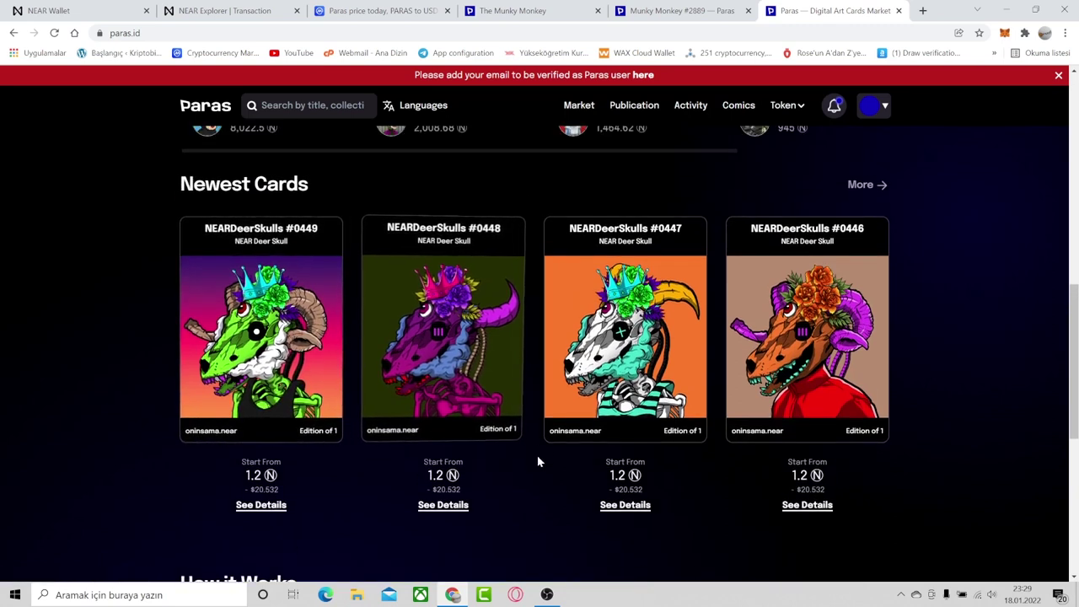
# - Open the Market page and filter it to verified cards for sale only, sorted by lowest price
pyautogui.hotkey('alt', 'Left')
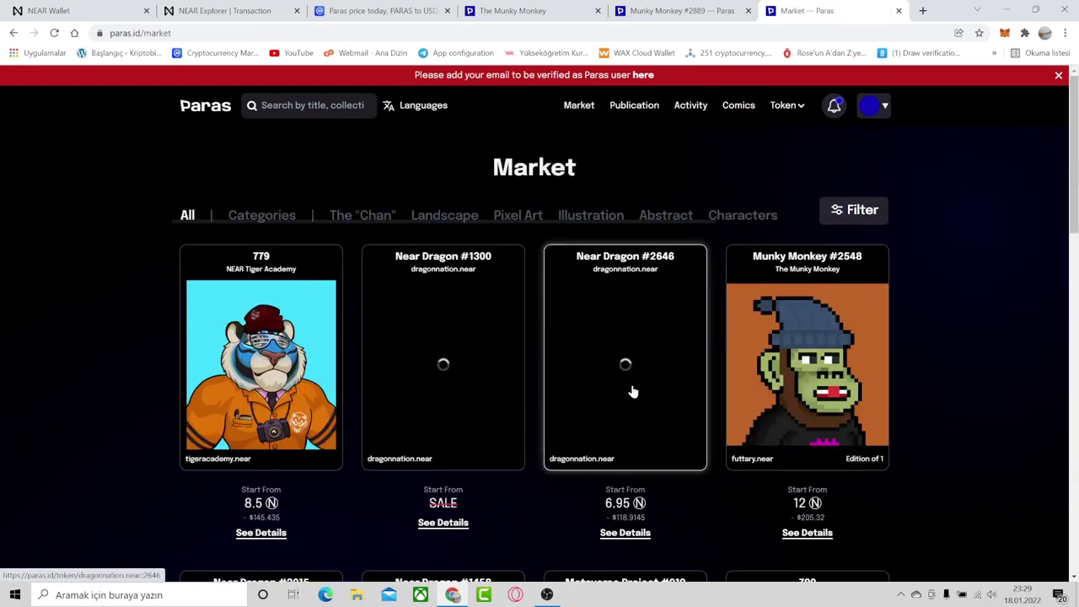
pyautogui.click(855, 211)
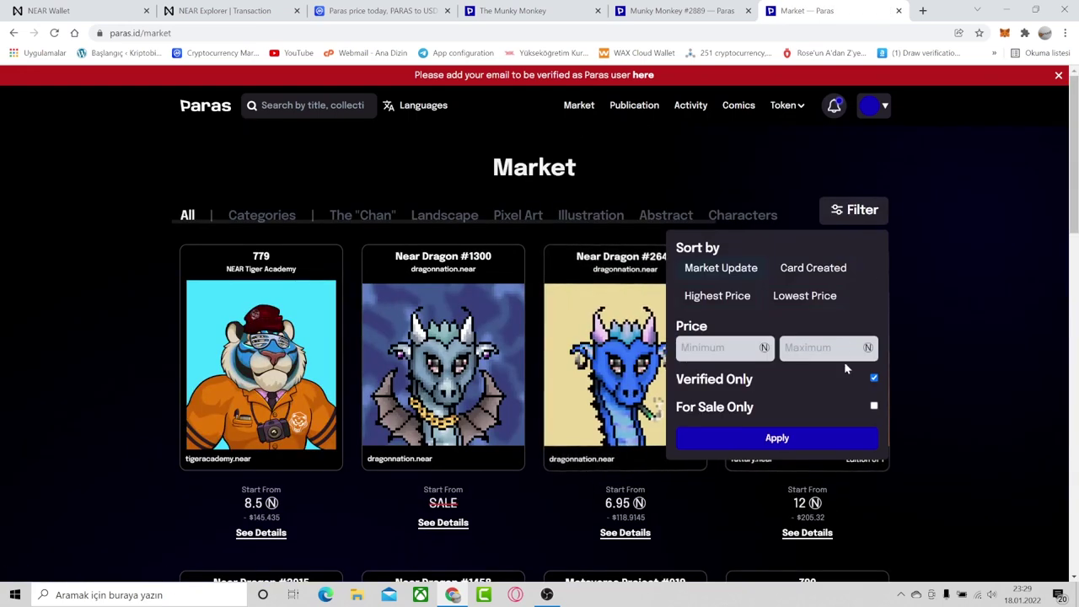
pyautogui.click(776, 437)
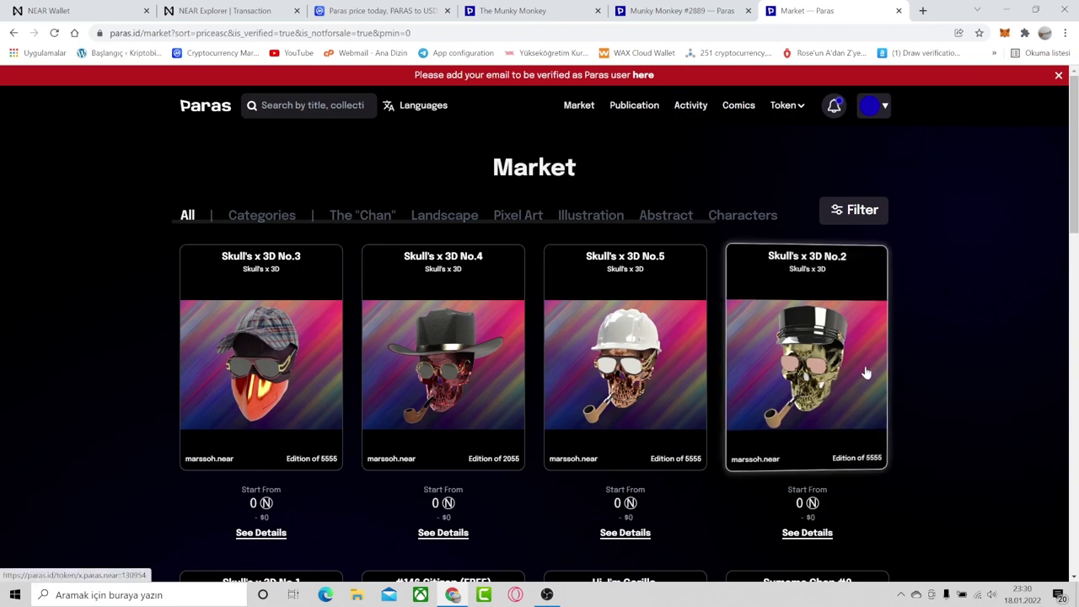